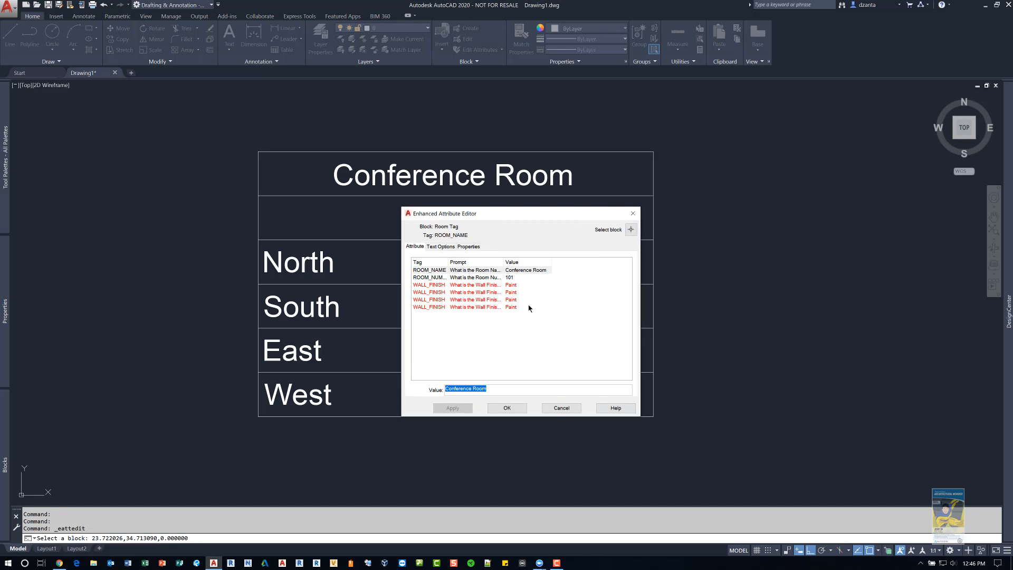
# - Review the text options and object properties of the Room Tag's ROOM_NAME attribute and leave the attribute editor without changes
pyautogui.click(443, 247)
pyautogui.click(467, 246)
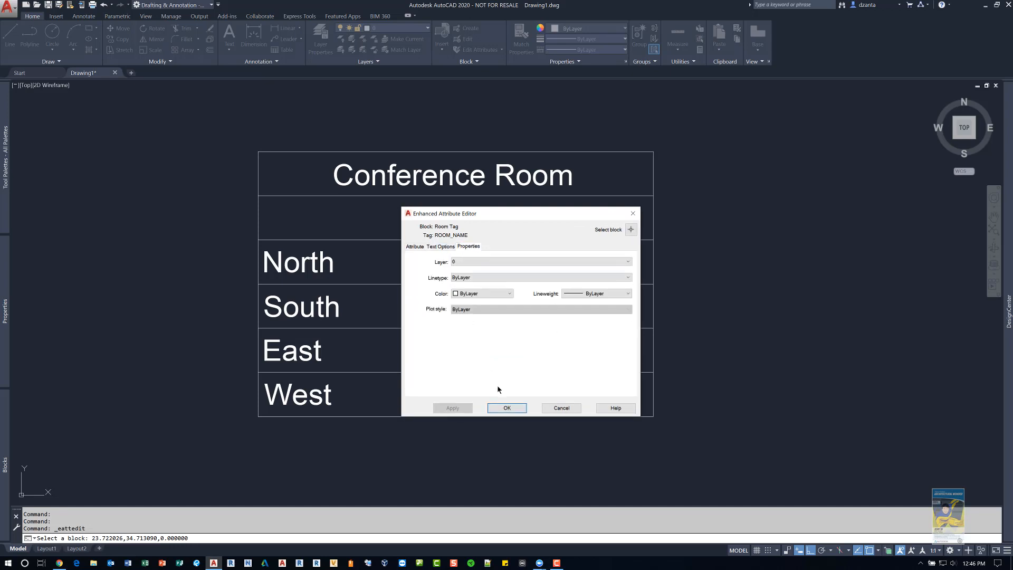
pyautogui.click(561, 408)
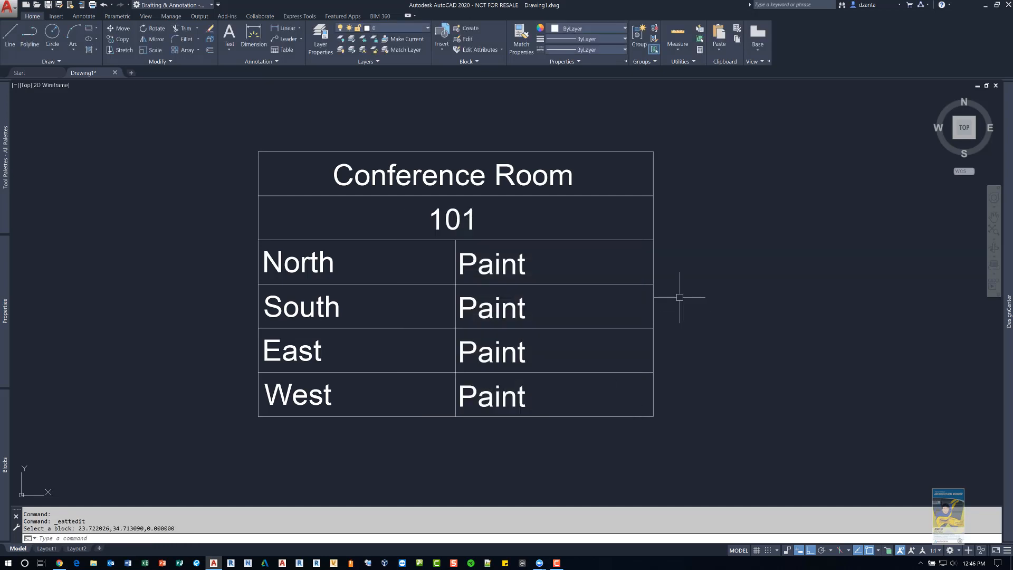
# - Insert another Room Tag block to the right of the existing one with Add Selected, at default scale and no rotation
pyautogui.moveTo(656, 297); pyautogui.dragTo(521, 303, button='middle')
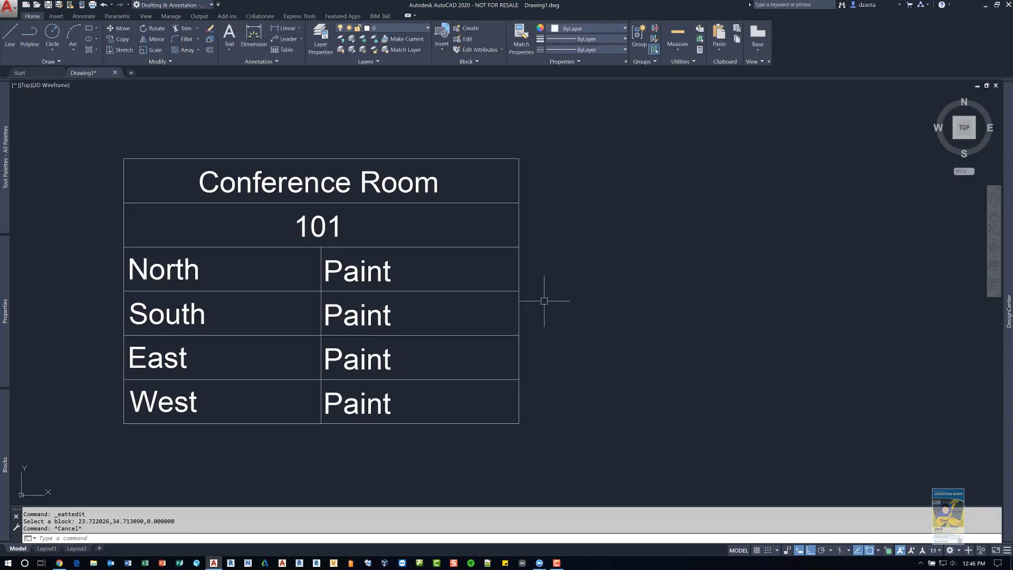
pyautogui.click(527, 257)
pyautogui.click(510, 246)
pyautogui.rightClick(510, 246)
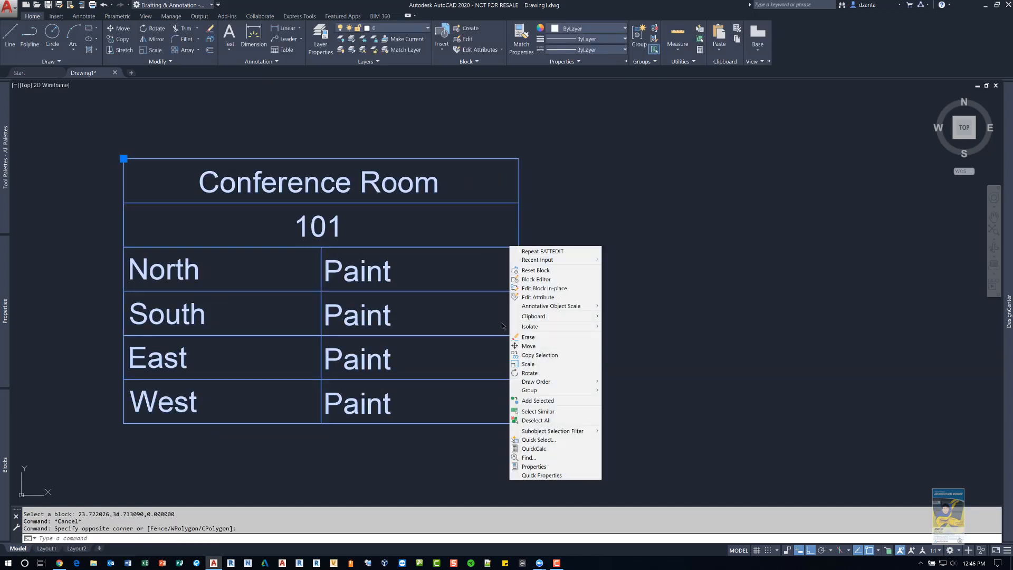
pyautogui.click(545, 402)
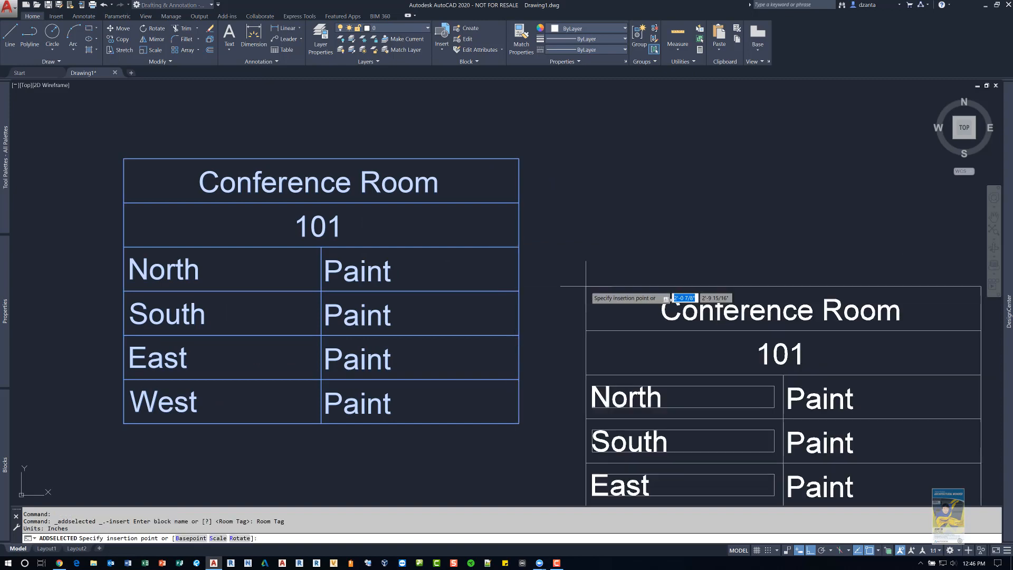
pyautogui.click(563, 156)
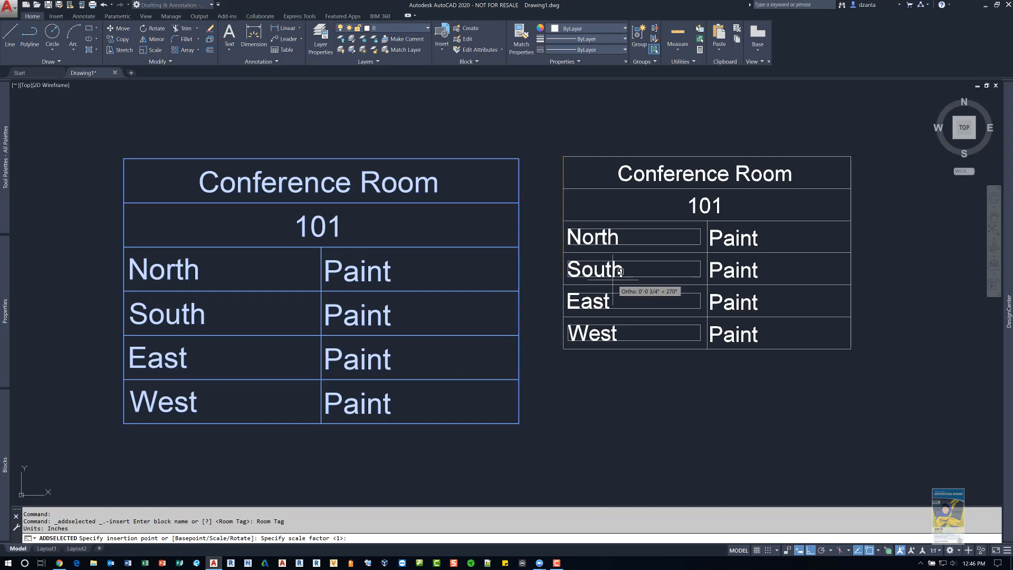
pyautogui.press('Return')
pyautogui.click(688, 158)
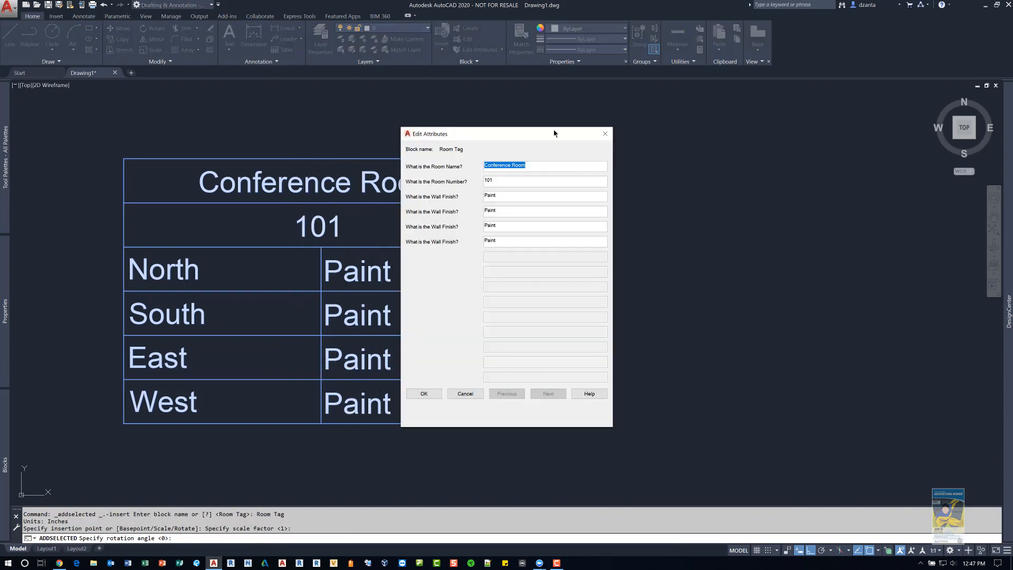
# - Fill the new tag's attributes with Conference Room B, number 102, and the first three wall finishes as Bamboo, Bare and Wood
pyautogui.moveTo(553, 129); pyautogui.dragTo(725, 121)
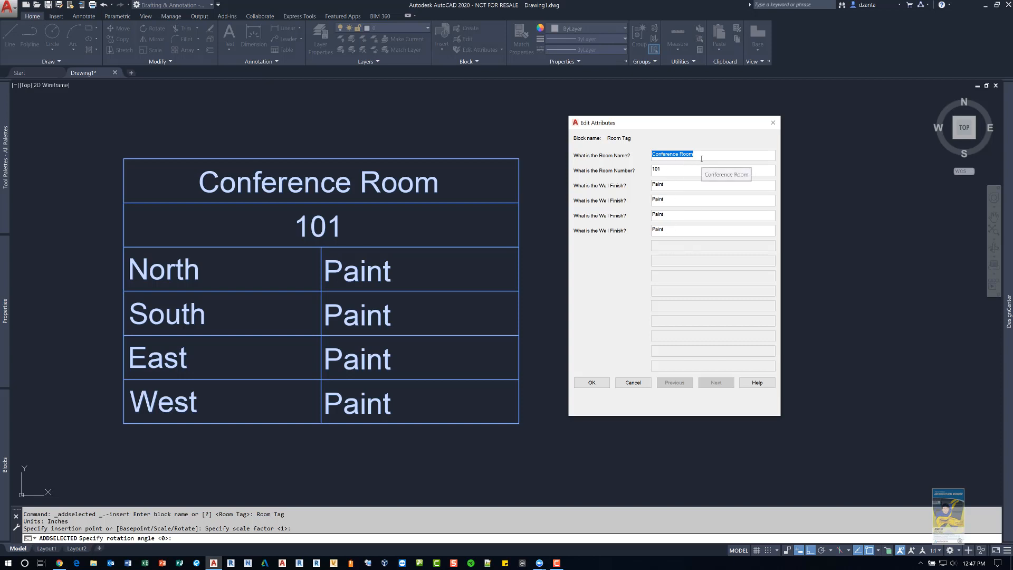
pyautogui.write('C')
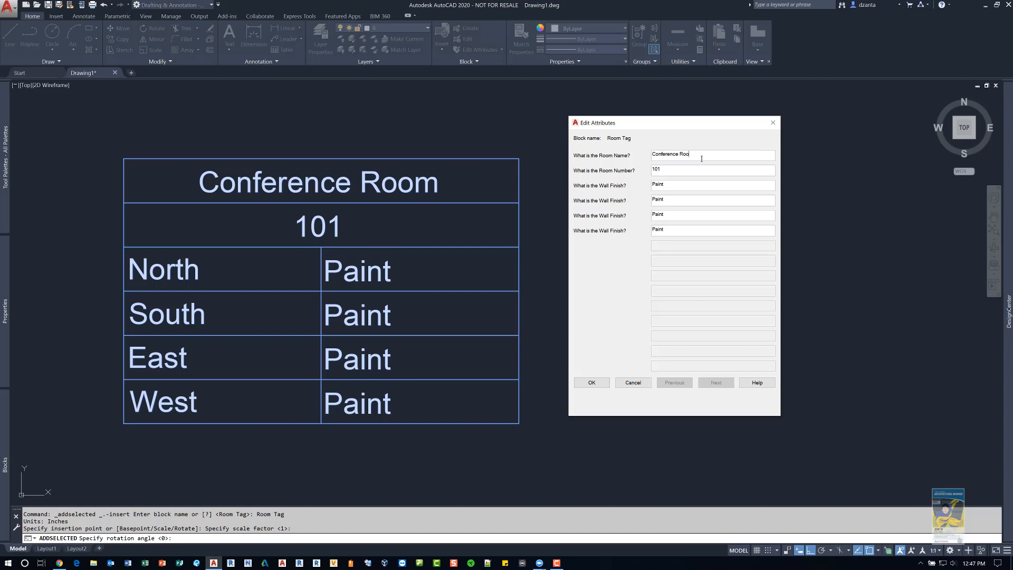
pyautogui.click(698, 174)
pyautogui.write('2')
pyautogui.moveTo(680, 183); pyautogui.dragTo(644, 185)
pyautogui.moveTo(650, 203); pyautogui.dragTo(646, 205)
pyautogui.moveTo(649, 216); pyautogui.dragTo(641, 220)
pyautogui.write('Wood')
pyautogui.click(598, 381)
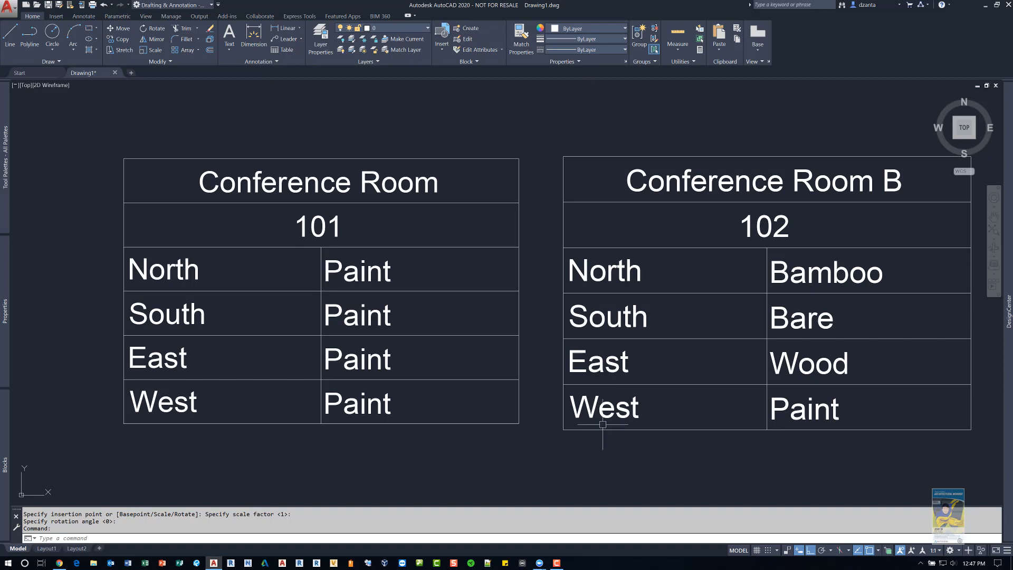
# - Delete the Conference Room B tag
pyautogui.click(606, 445)
pyautogui.click(581, 420)
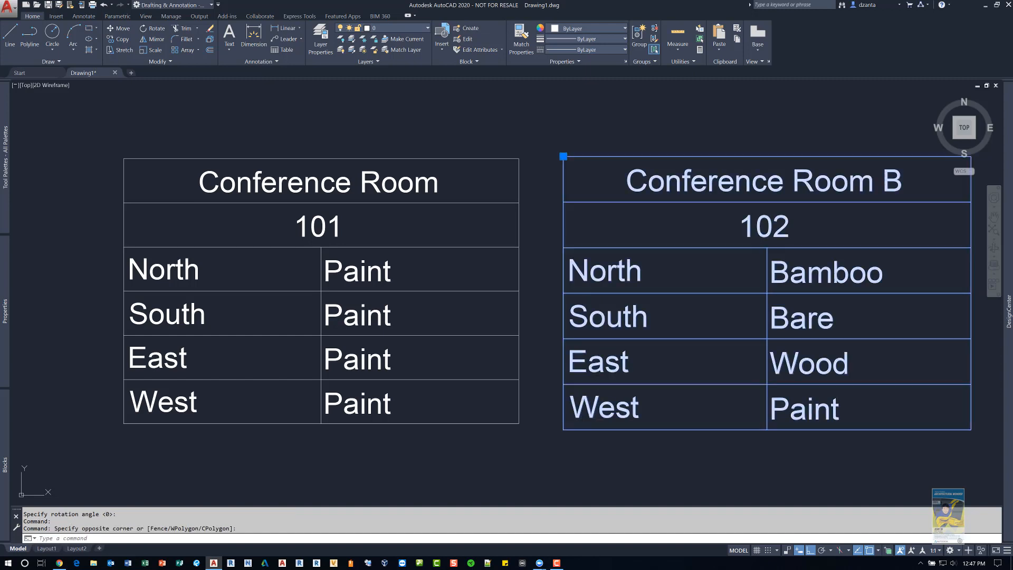
pyautogui.press('Delete')
# - Draw a rectangle over the full outer border of the Conference Room tag, from corner to opposite corner
pyautogui.moveTo(577, 406); pyautogui.dragTo(508, 404, button='middle')
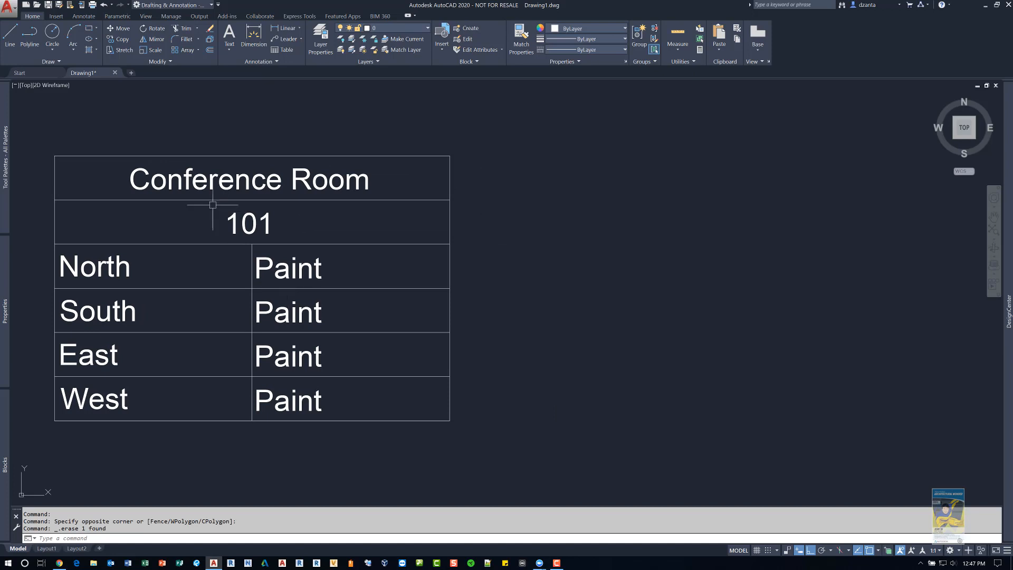
pyautogui.click(91, 30)
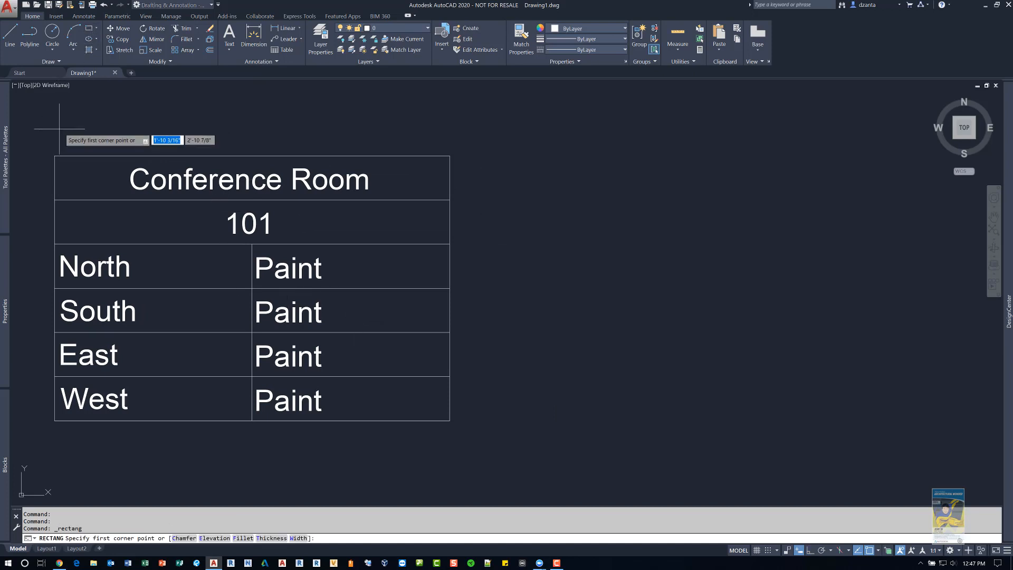
pyautogui.click(252, 288)
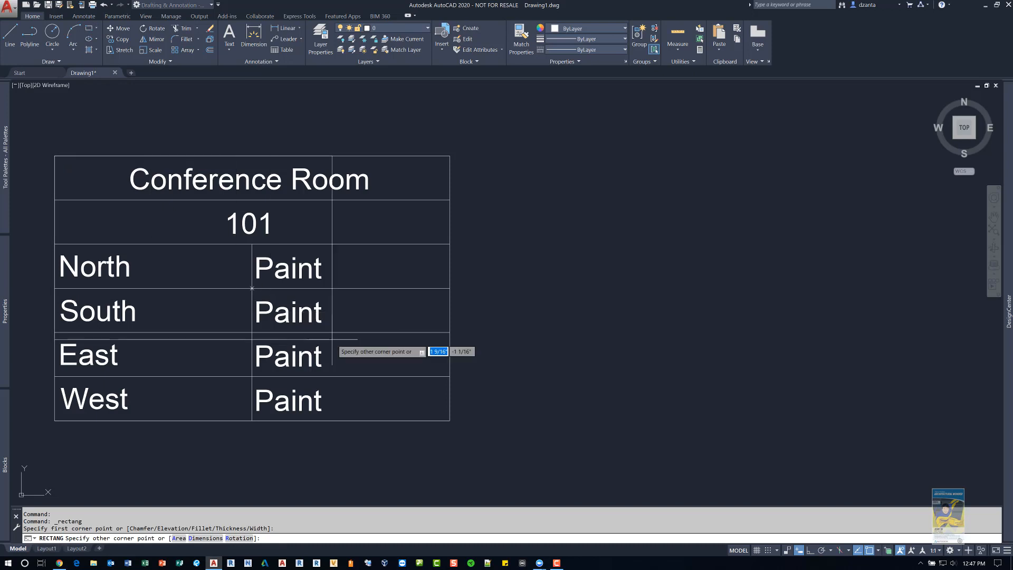
pyautogui.click(446, 420)
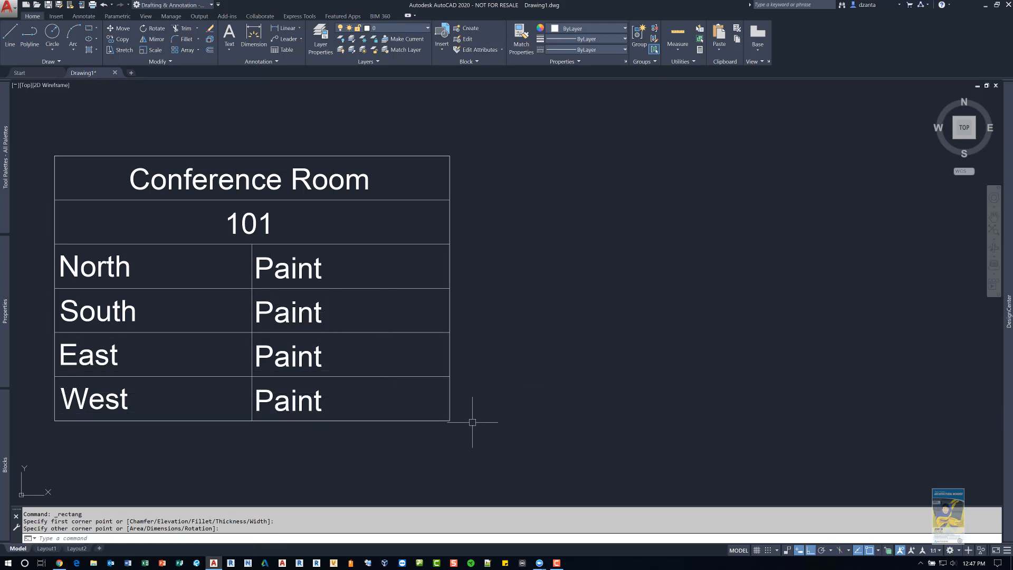
# - Move the traced rectangle horizontally to the right so it stands clear beside the existing tag
pyautogui.click(449, 389)
pyautogui.write('m')
pyautogui.press('Return')
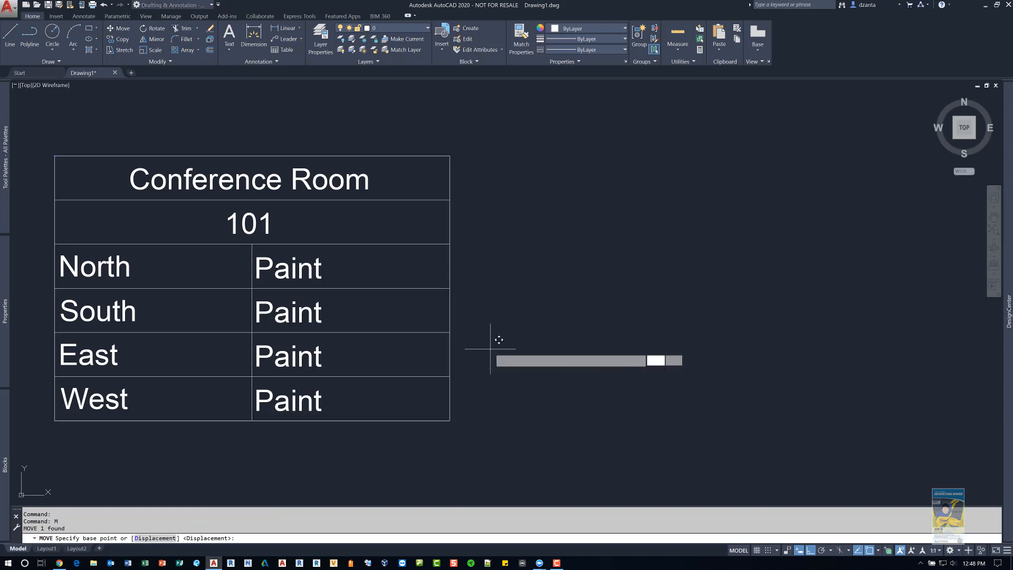
pyautogui.click(490, 348)
pyautogui.click(937, 348)
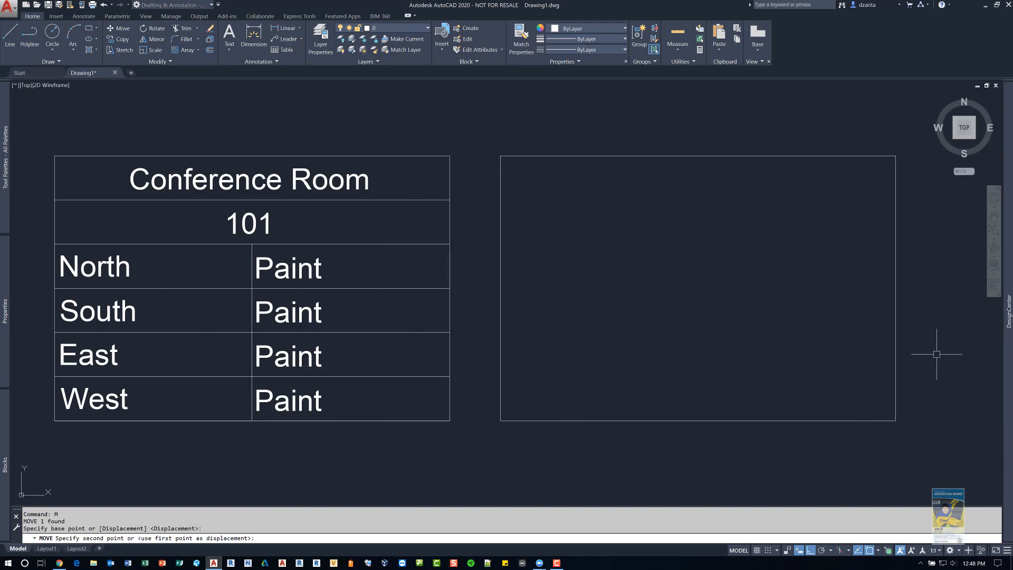
# - Draw a line across the full width of the existing tag along the divider below its room name
pyautogui.click(11, 34)
pyautogui.click(54, 199)
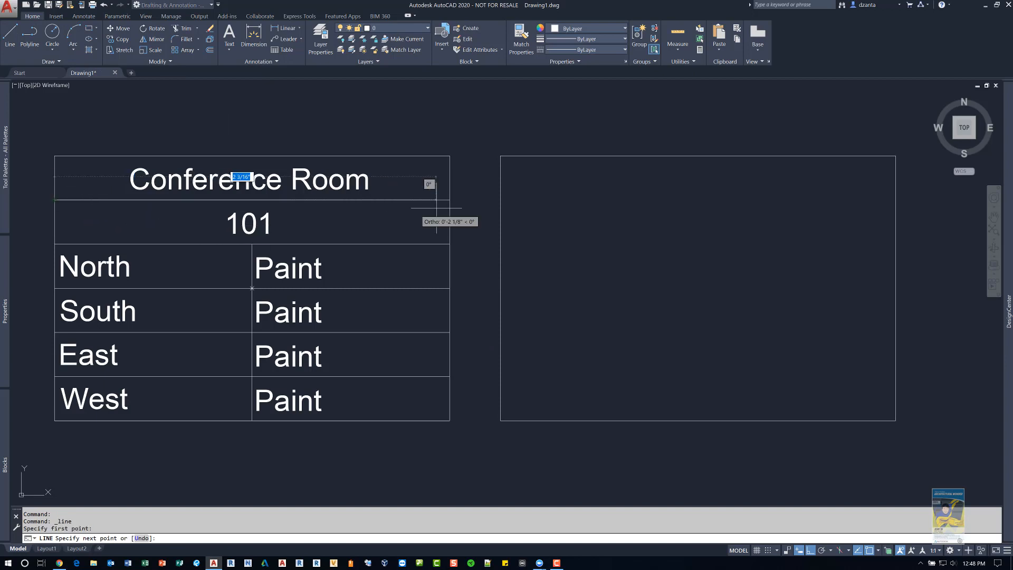
pyautogui.click(450, 200)
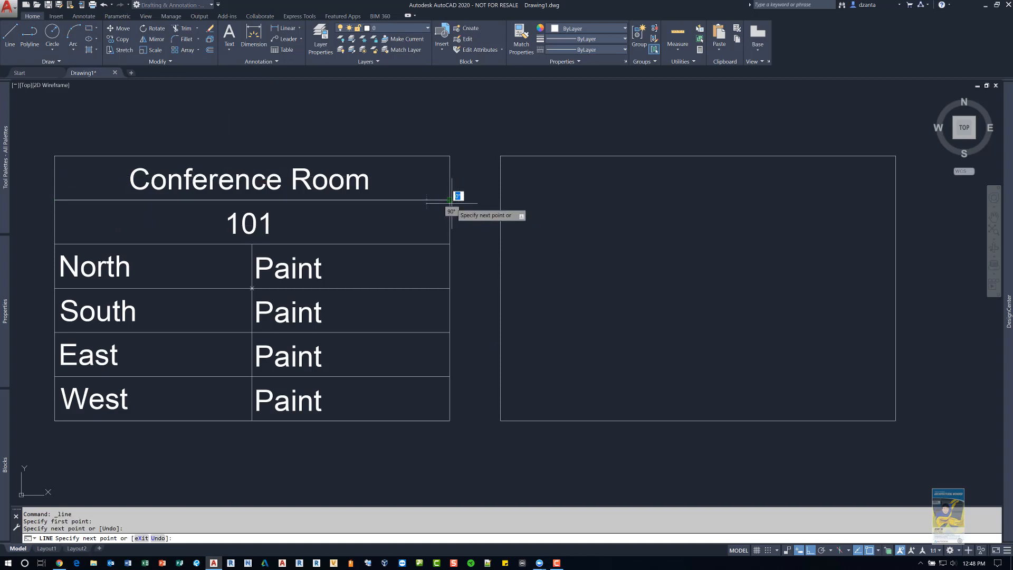
# - Move the traced divider line into the empty rectangle, using the matching upper-right corners of both frames as reference points
pyautogui.write('m')
pyautogui.press('Return')
pyautogui.click(442, 200)
pyautogui.press('Return')
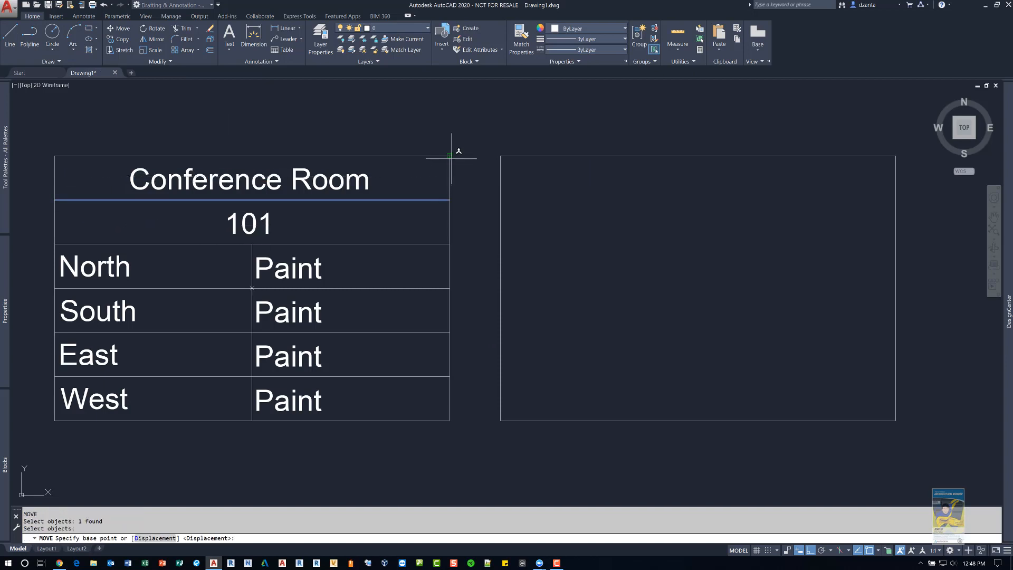
pyautogui.click(450, 157)
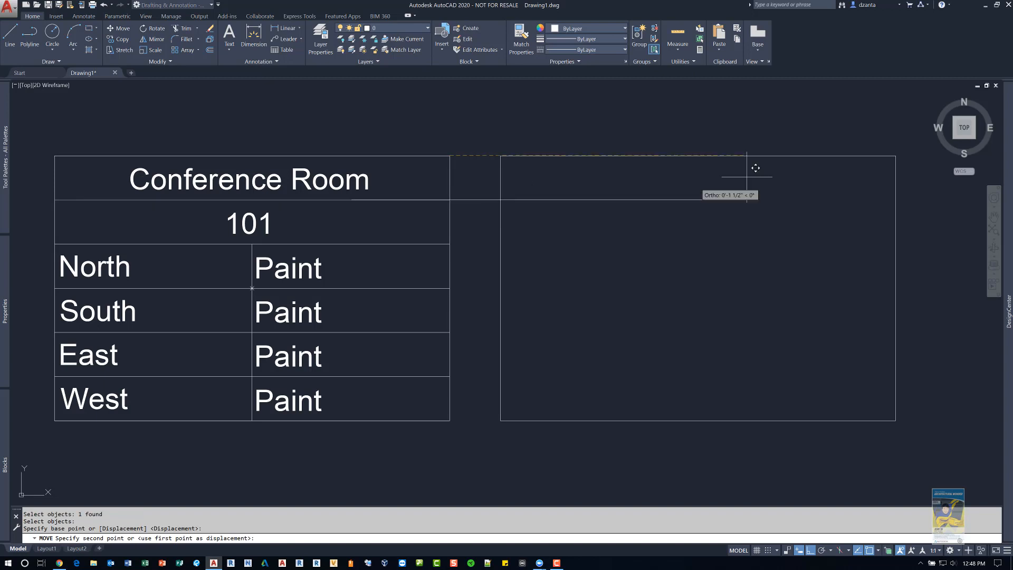
pyautogui.click(894, 158)
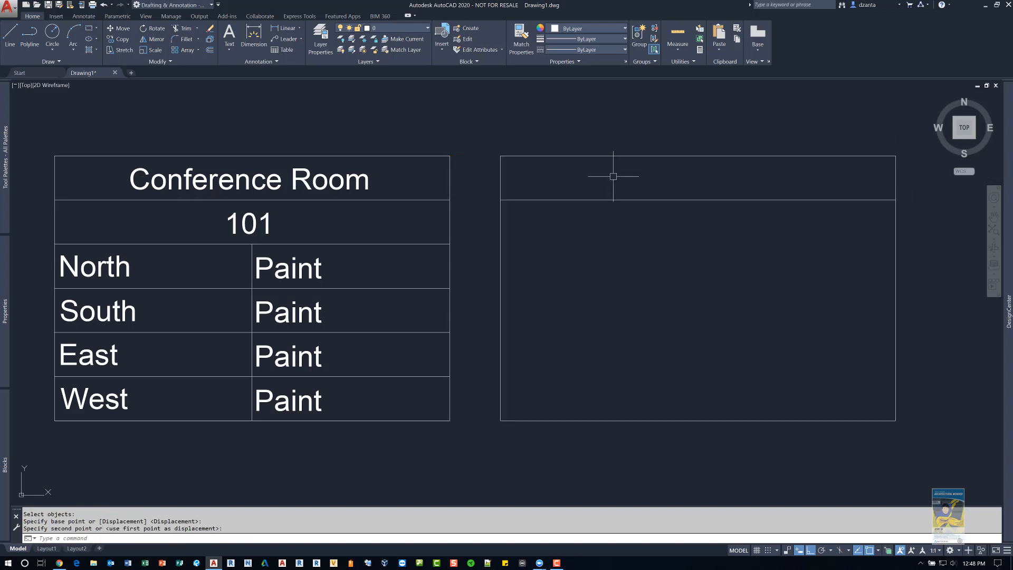
# - Copy the divider line to the four lower row positions, snapping to the row endpoints of the existing tag
pyautogui.click(558, 200)
pyautogui.write('co')
pyautogui.press('Return')
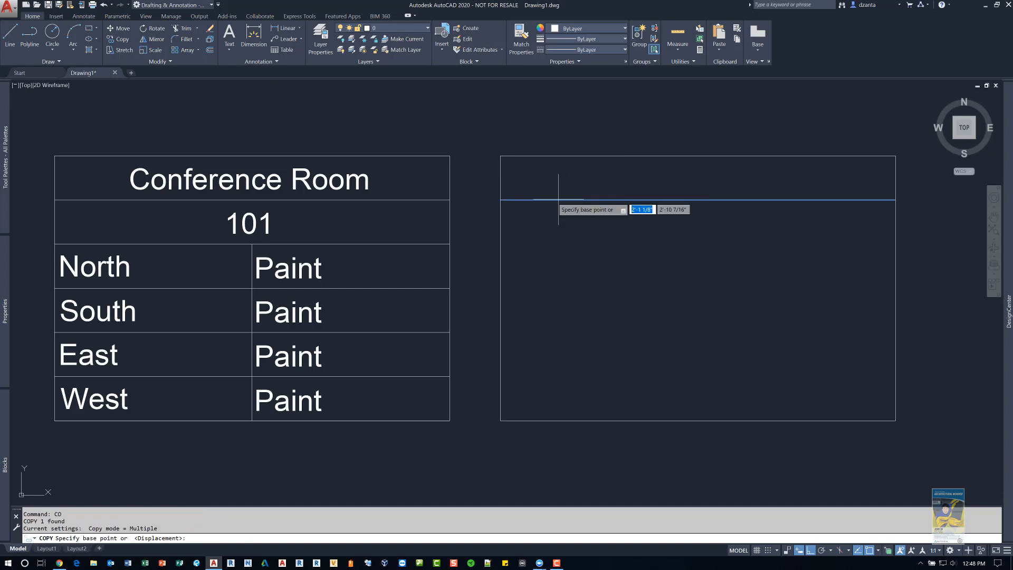
pyautogui.click(450, 200)
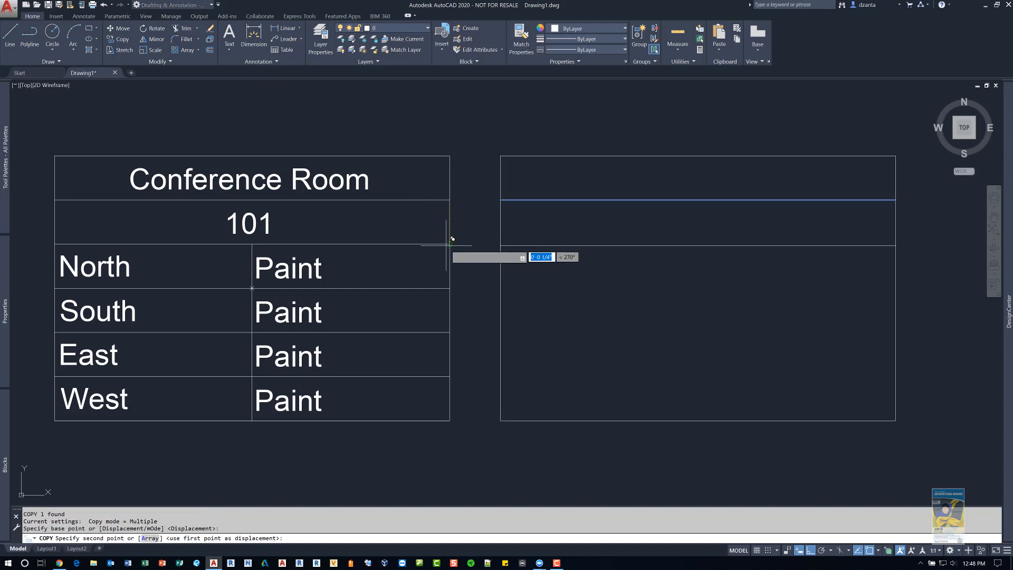
pyautogui.click(450, 244)
pyautogui.click(451, 288)
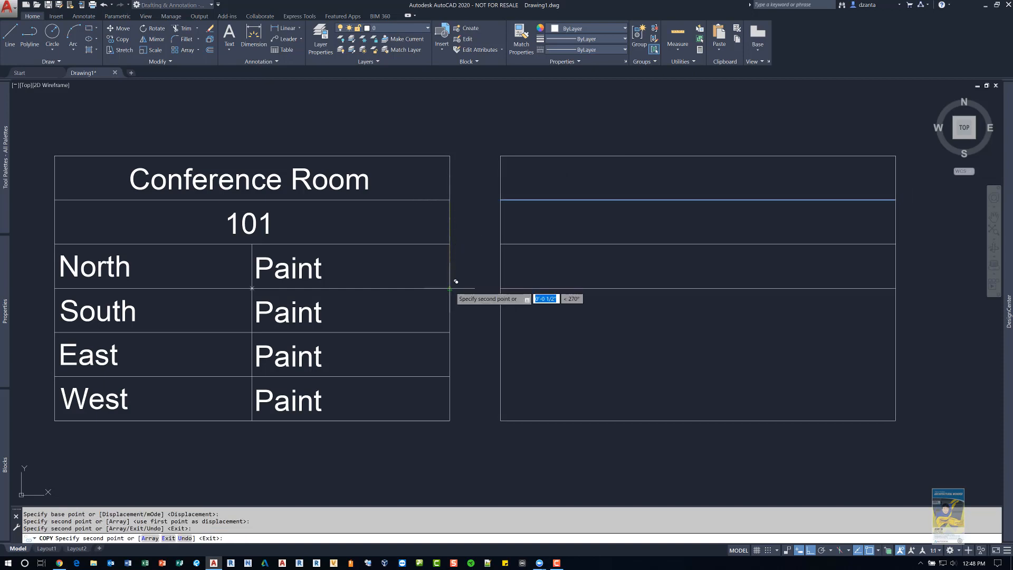
pyautogui.click(449, 331)
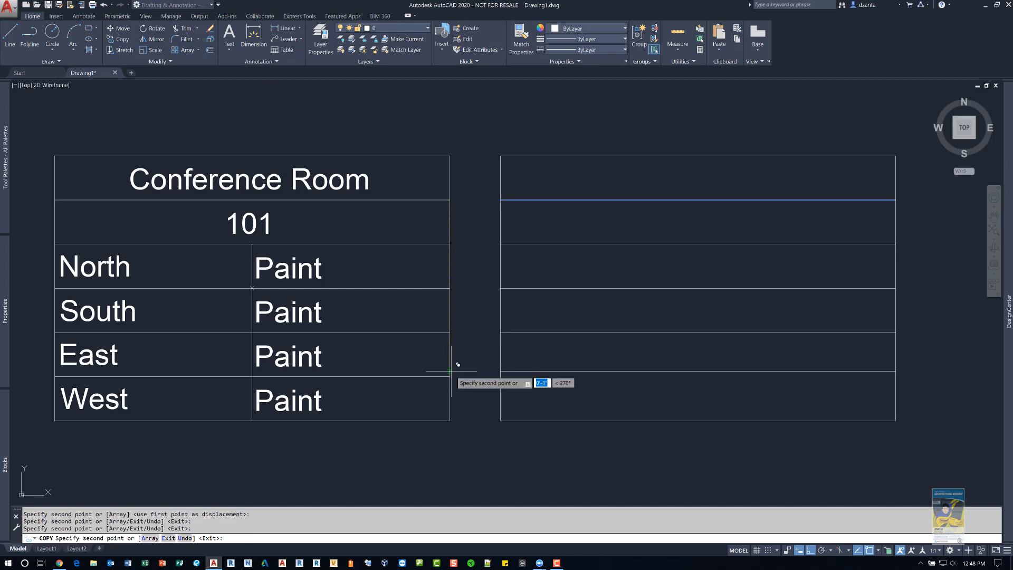
pyautogui.click(451, 376)
pyautogui.press('Escape')
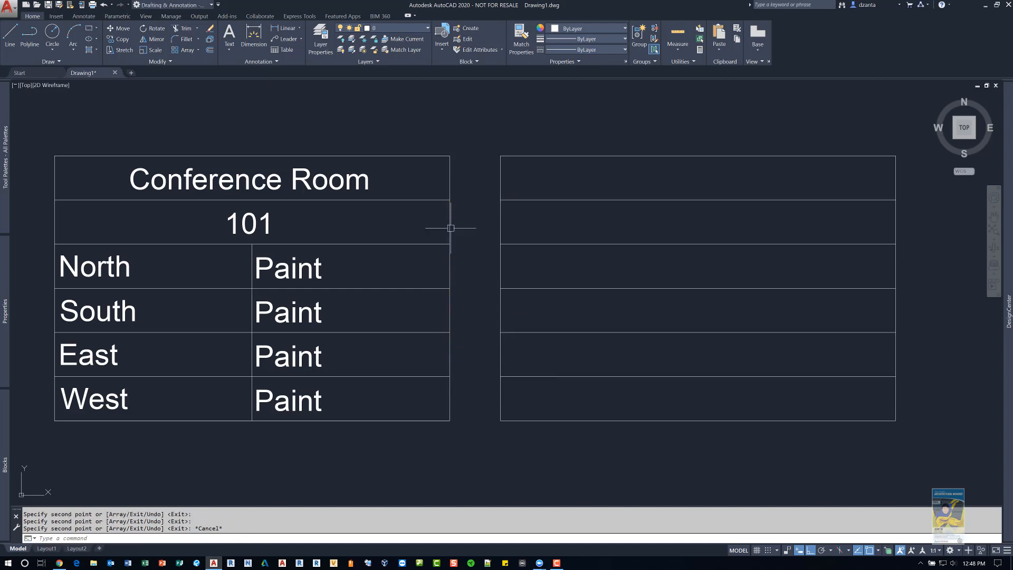
# - Draw a vertical line from the midpoint of the new frame's second divider down to its bottom edge
pyautogui.click(10, 33)
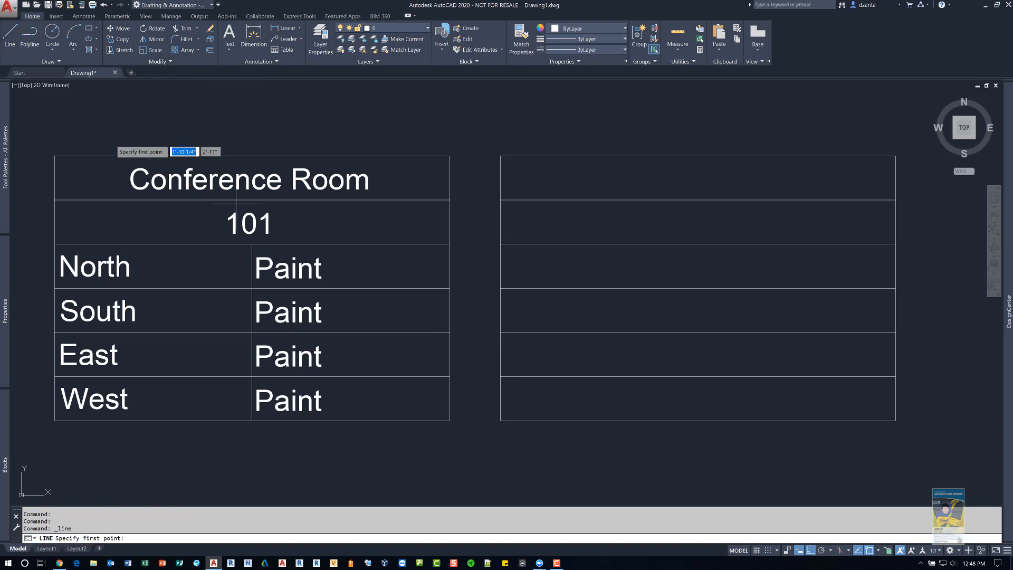
pyautogui.click(698, 243)
pyautogui.click(699, 420)
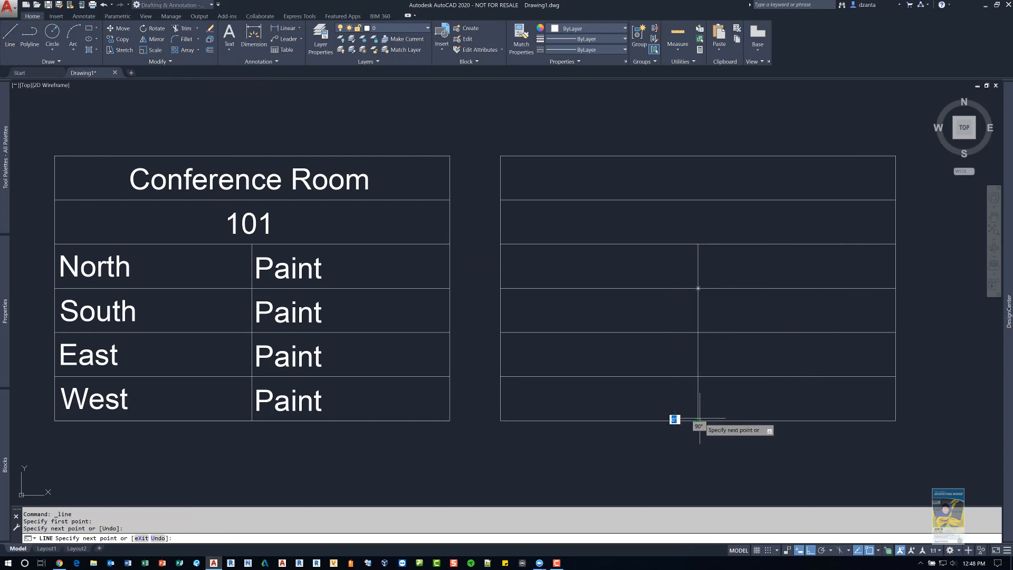
pyautogui.press('Return')
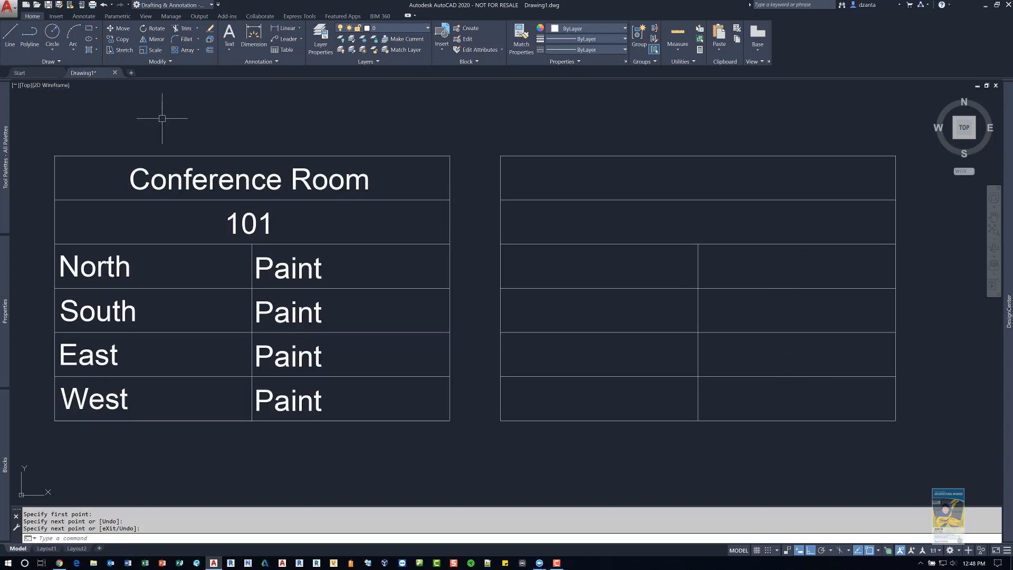
# - Add the multiline text North in the left cell of the new frame's third row
pyautogui.write('mt')
pyautogui.press('Return')
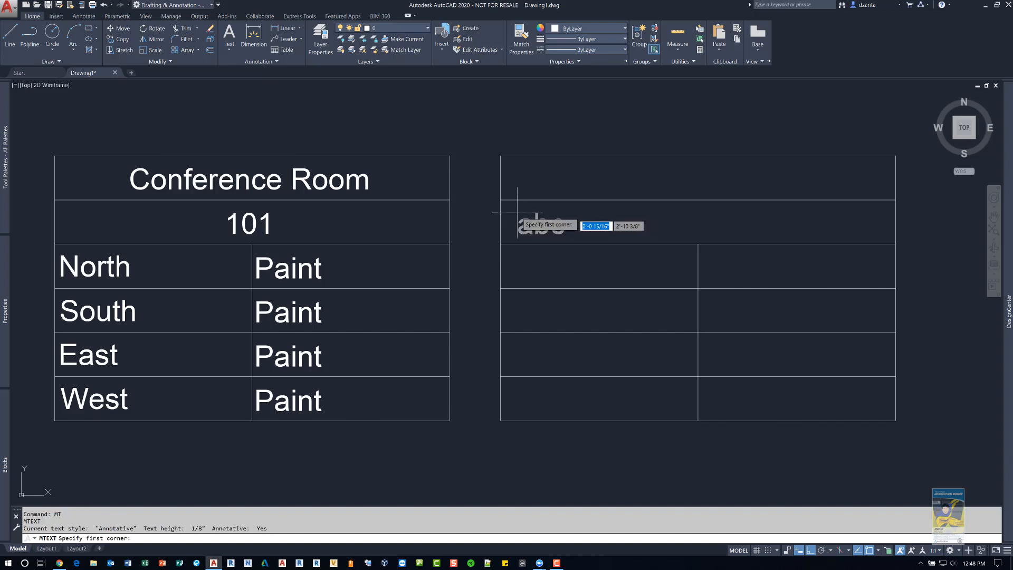
pyautogui.click(506, 244)
pyautogui.click(692, 283)
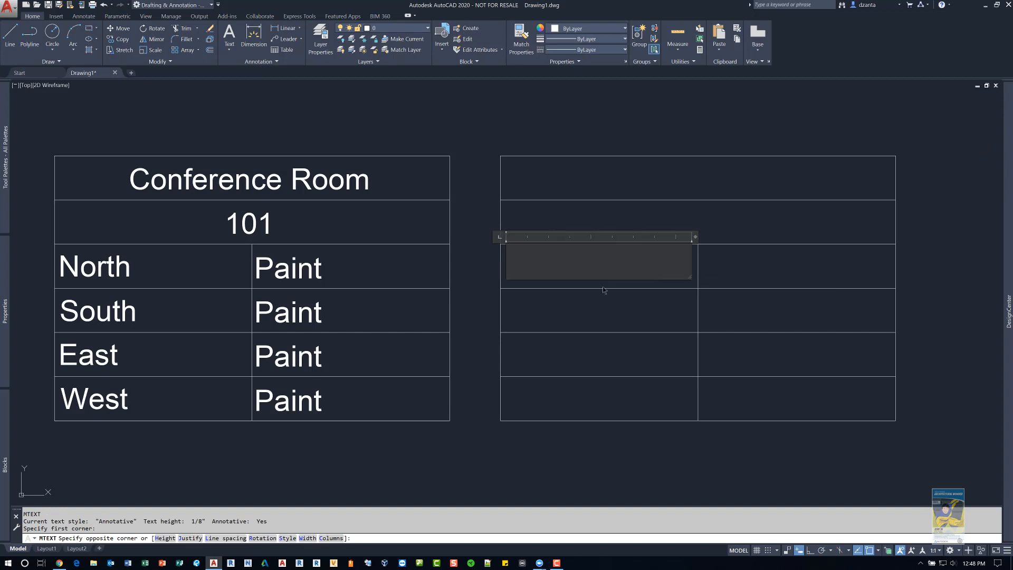
pyautogui.write('North')
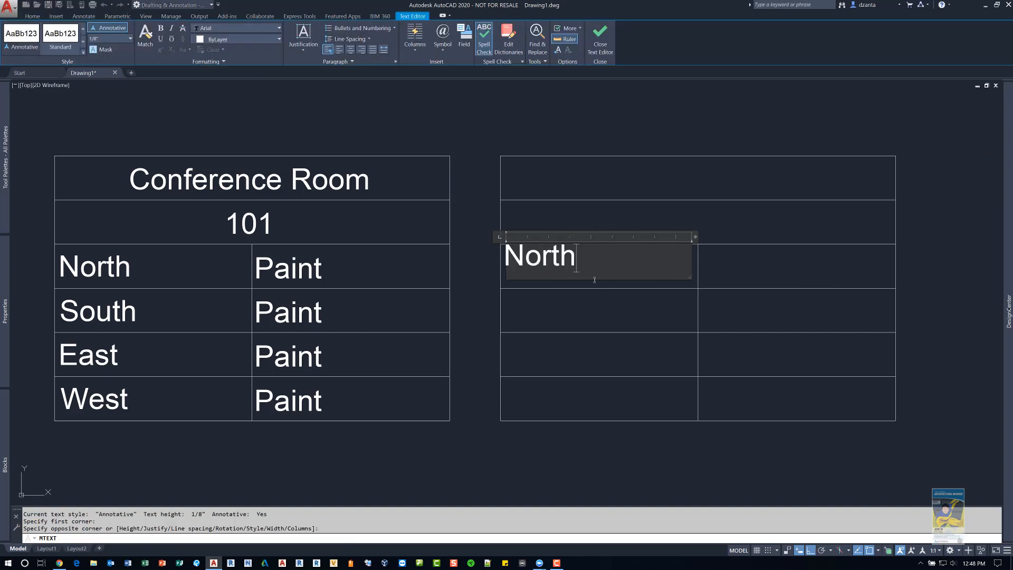
pyautogui.click(496, 290)
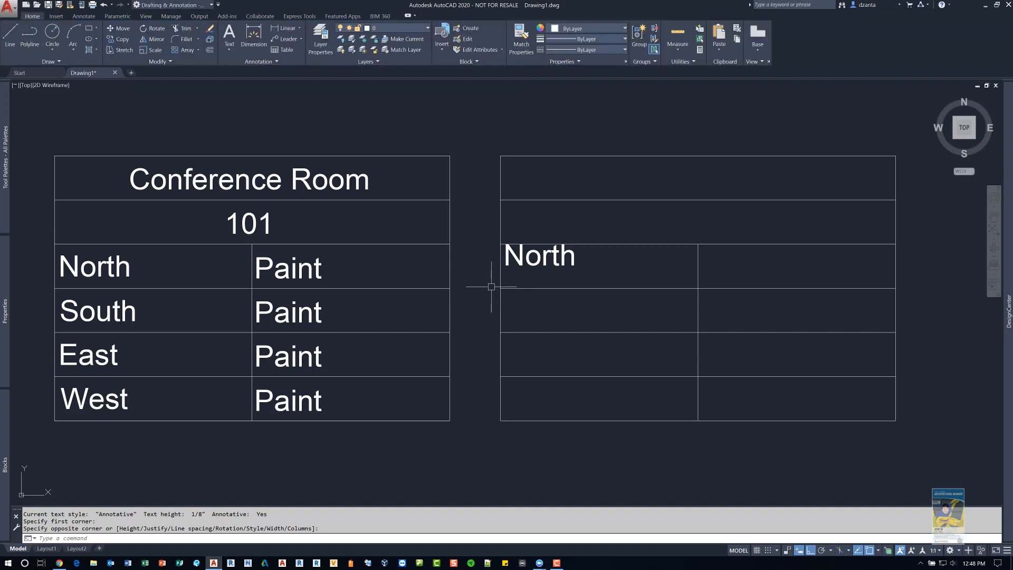
# - Move the North text of the new frame down so it sits vertically centred in its cell
pyautogui.click(518, 264)
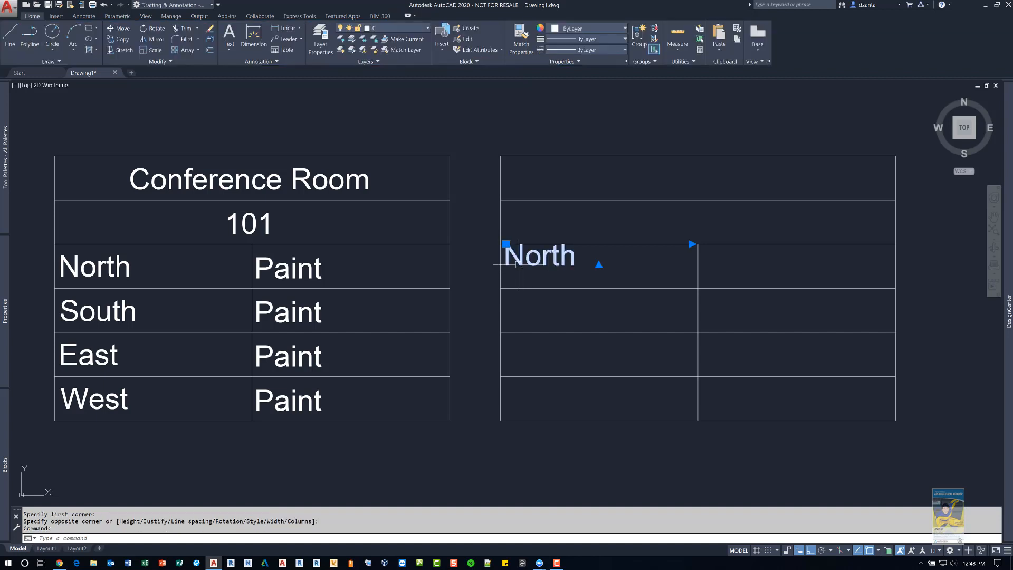
pyautogui.write('m')
pyautogui.press('Return')
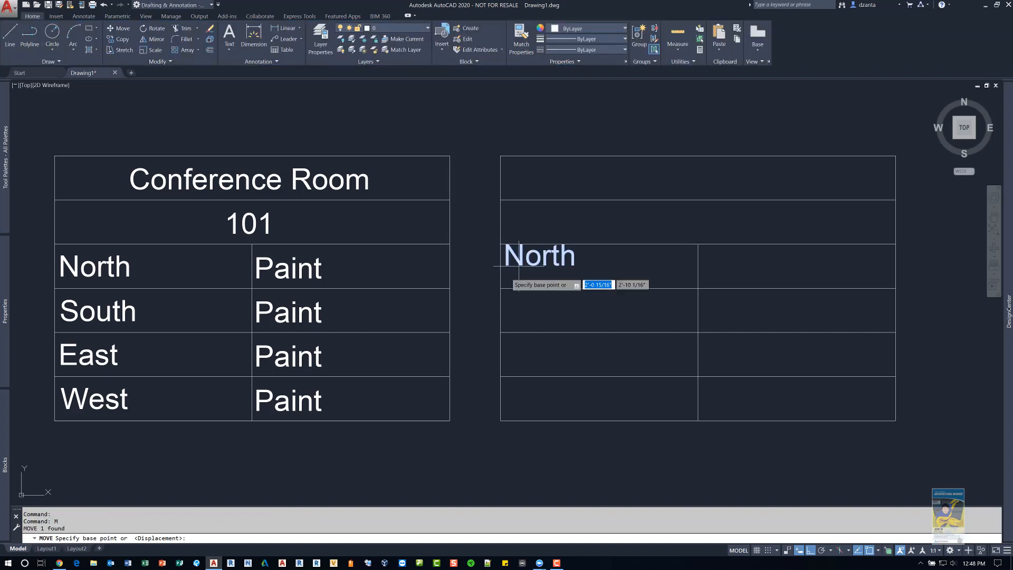
pyautogui.click(472, 281)
pyautogui.click(471, 292)
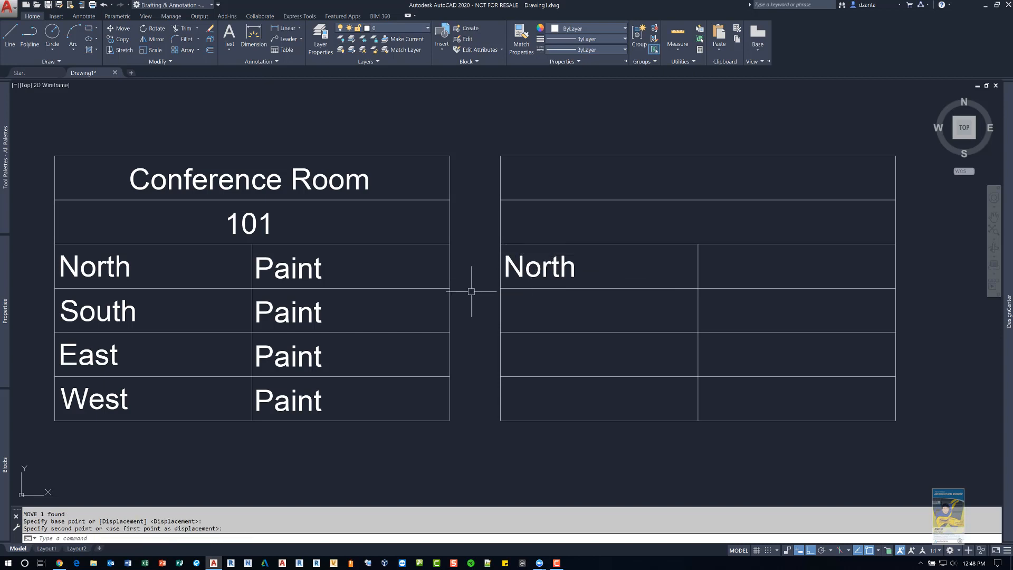
# - Copy the North text into the three cells below it, using the row endpoints on the frame's left edge as reference points
pyautogui.write('co')
pyautogui.press('Return')
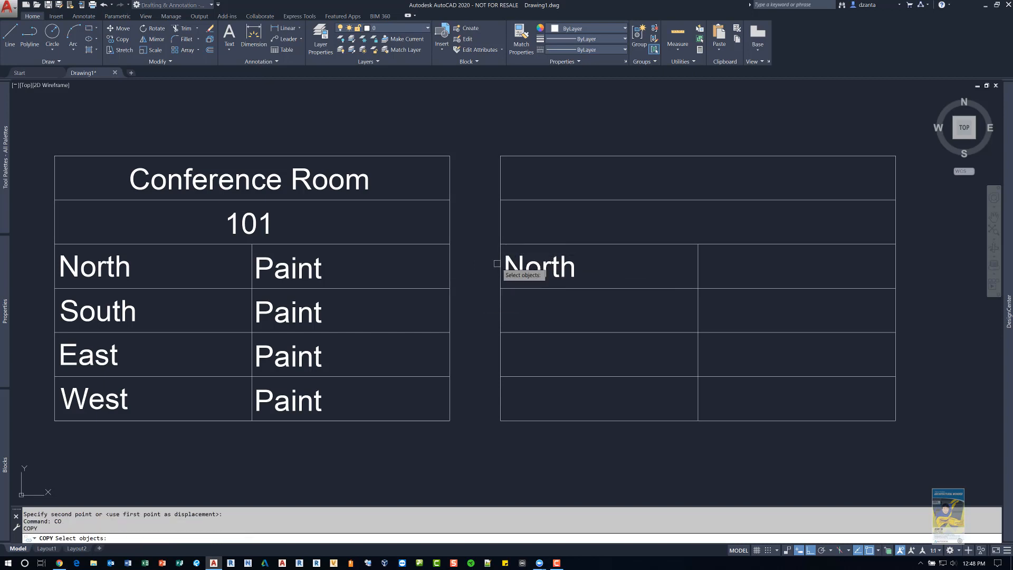
pyautogui.click(506, 263)
pyautogui.press('Return')
pyautogui.click(501, 245)
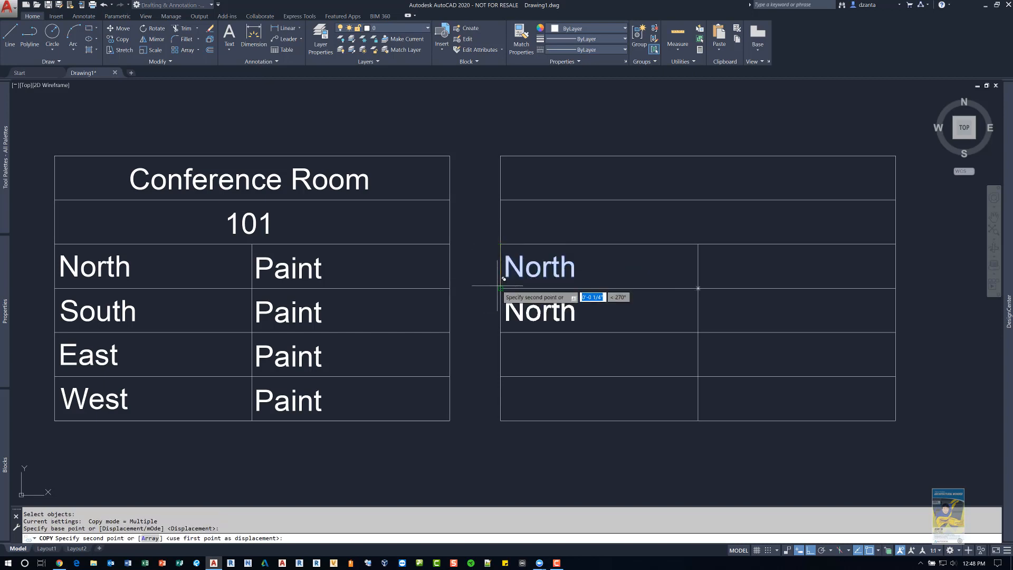
pyautogui.click(501, 288)
pyautogui.click(502, 332)
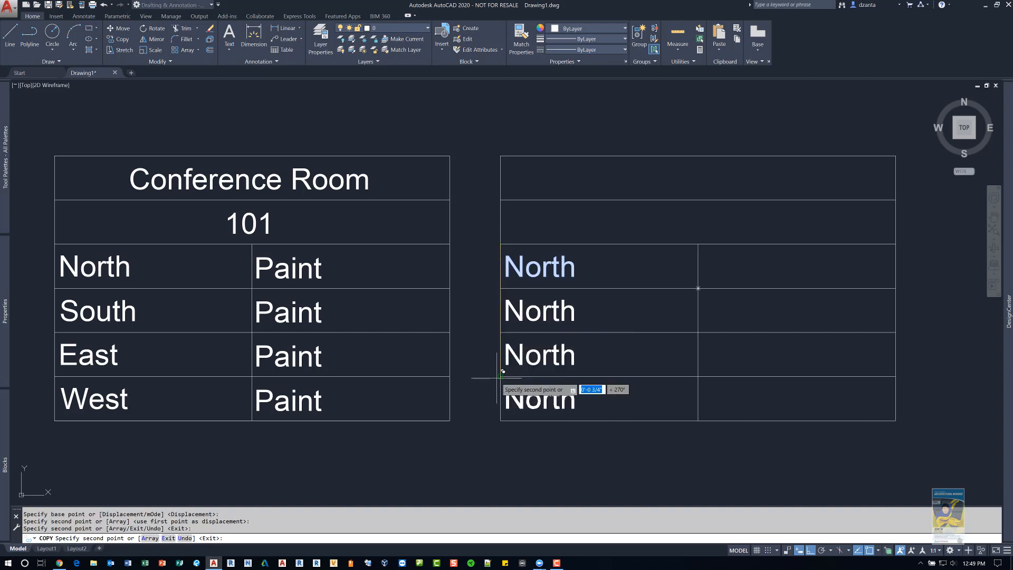
pyautogui.click(501, 377)
pyautogui.press('Return')
# - Change the copied label directly below North in the new frame to South
pyautogui.doubleClick(568, 319)
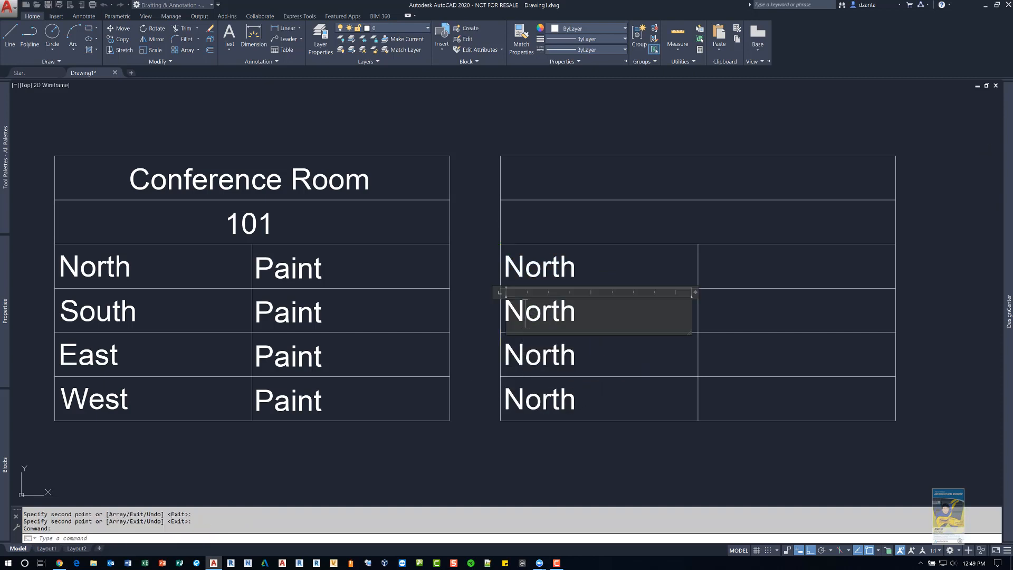
pyautogui.moveTo(576, 316); pyautogui.dragTo(506, 320)
pyautogui.write('S')
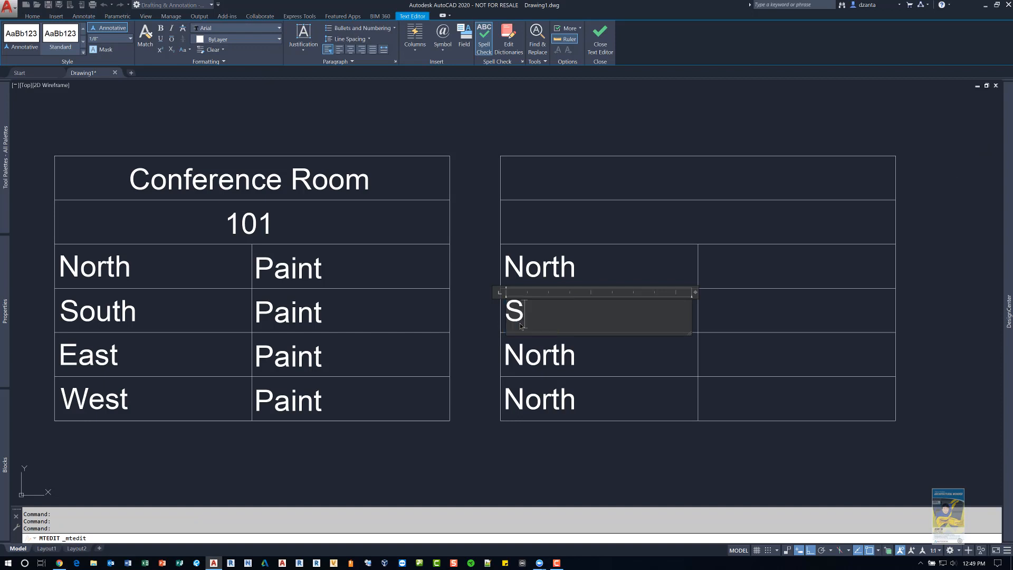
pyautogui.write('outh')
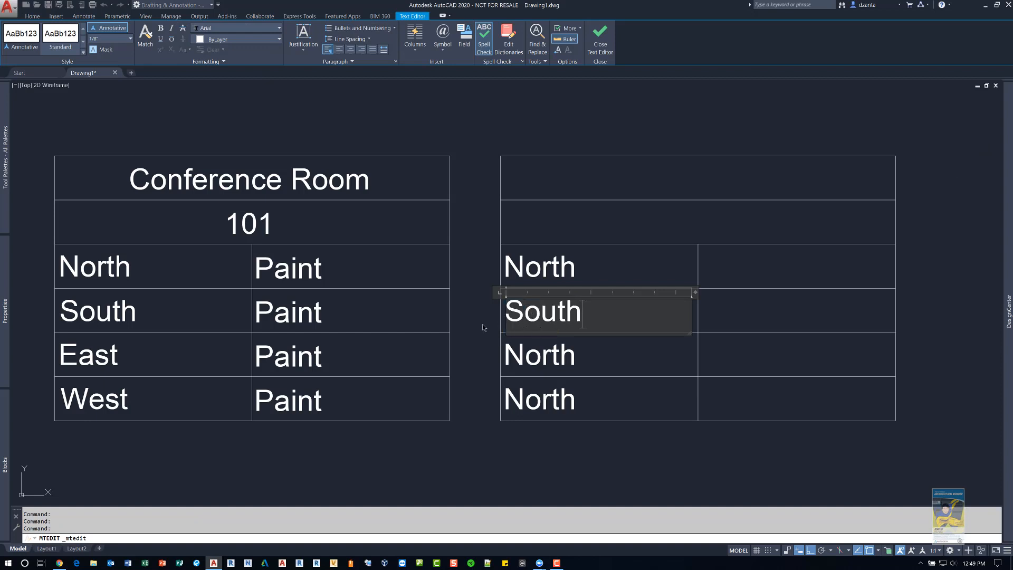
pyautogui.click(483, 325)
# - Change the last two copied labels in the new frame to East and West
pyautogui.doubleClick(530, 371)
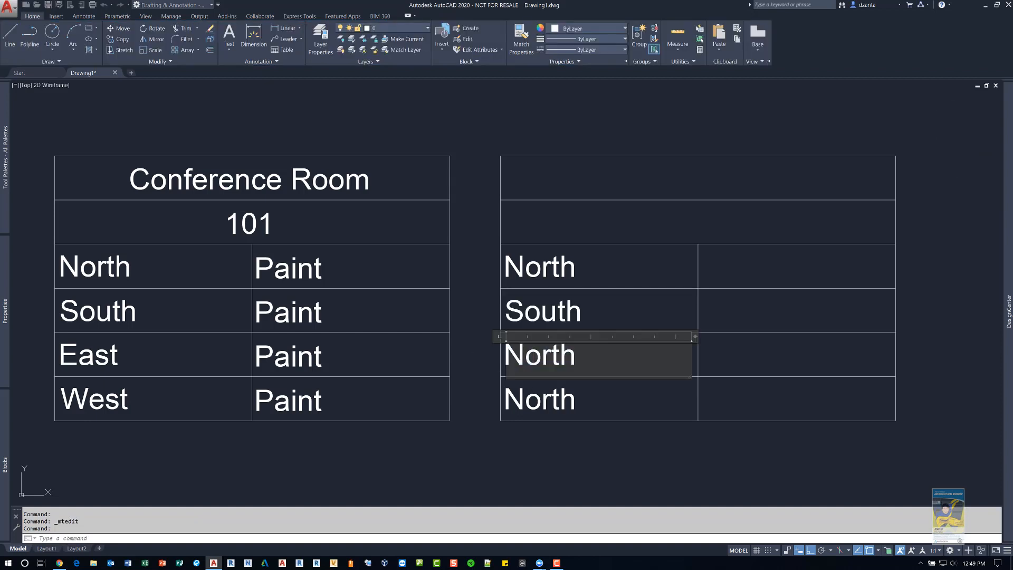
pyautogui.doubleClick(530, 371)
pyautogui.write('East')
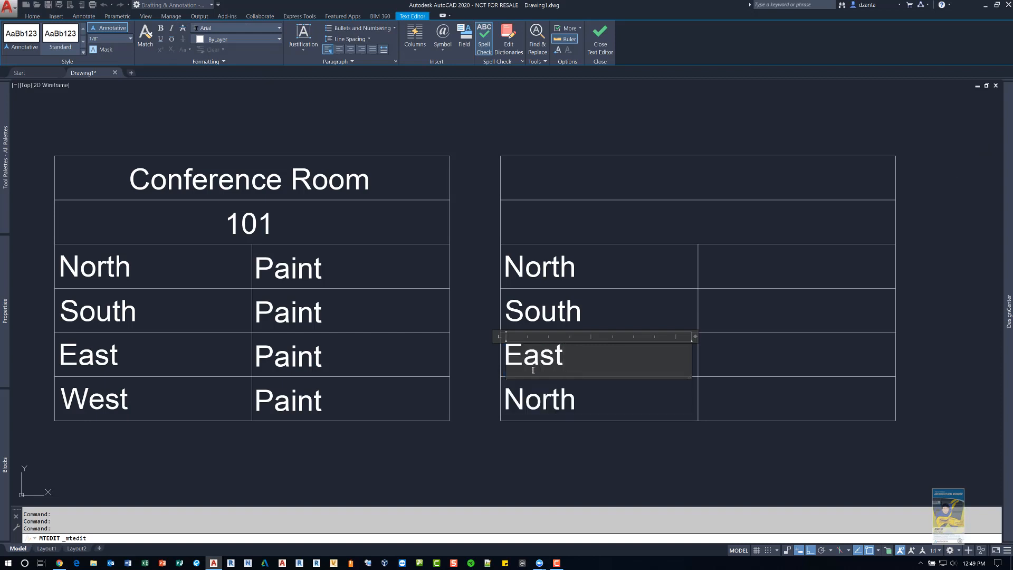
pyautogui.click(480, 375)
pyautogui.click(519, 411)
pyautogui.doubleClick(519, 411)
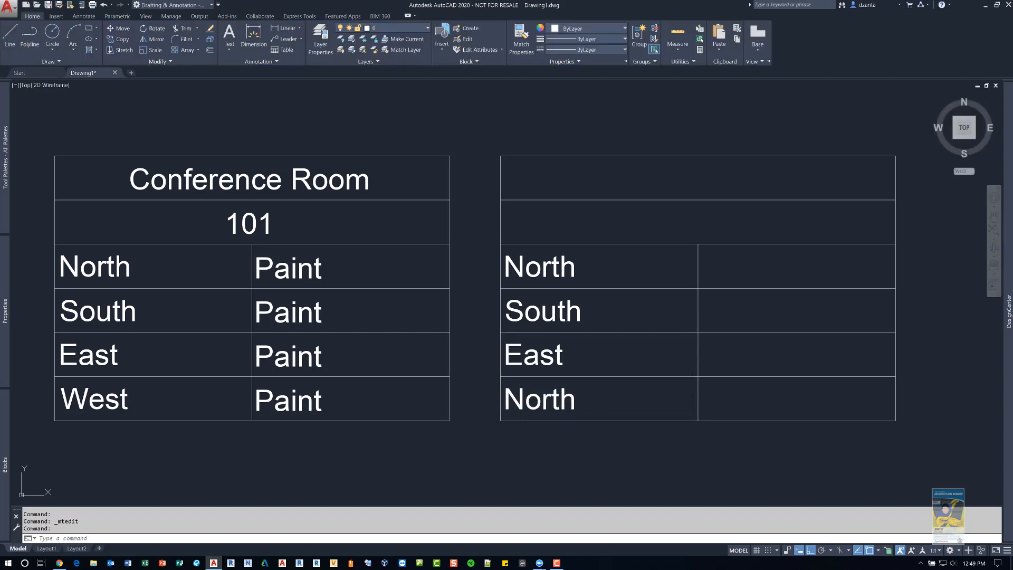
pyautogui.write('West')
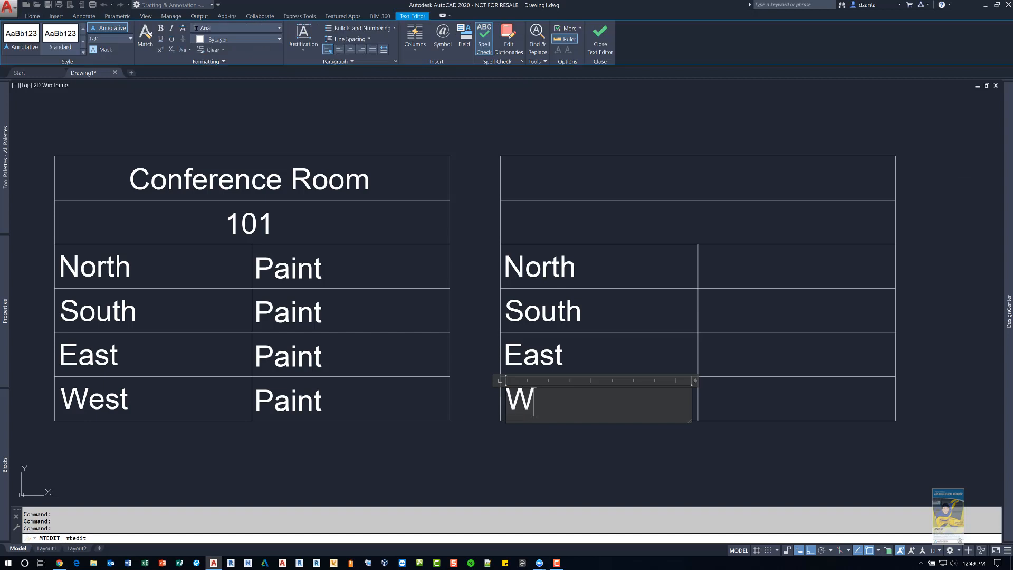
pyautogui.click(478, 259)
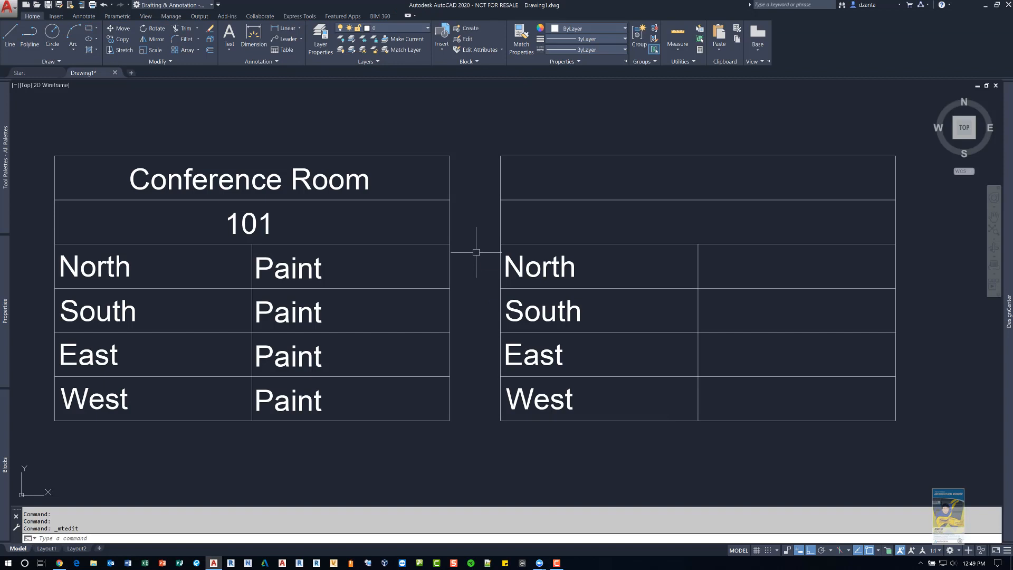
# - Define a Room_Name attribute with prompt "What is the Room Name?", default Restroom and Middle center justification, placing it in the new frame's first row
pyautogui.write('att')
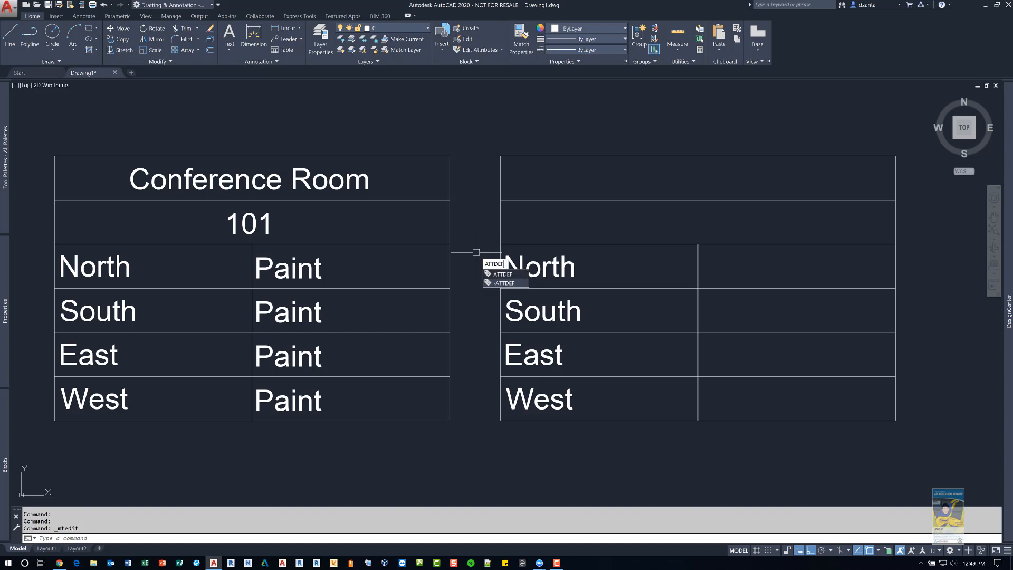
pyautogui.press('Return')
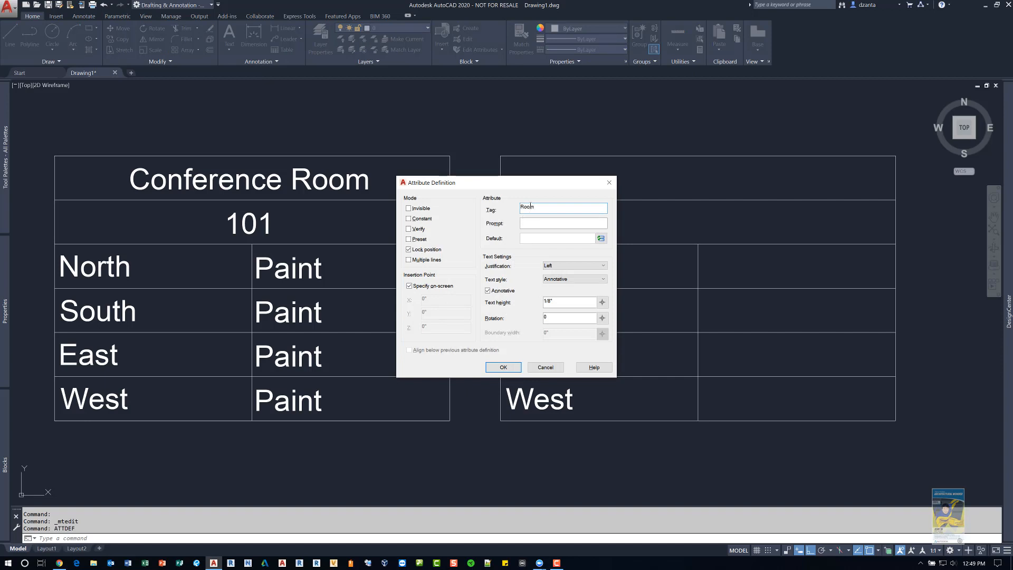
pyautogui.write('Room_Name')
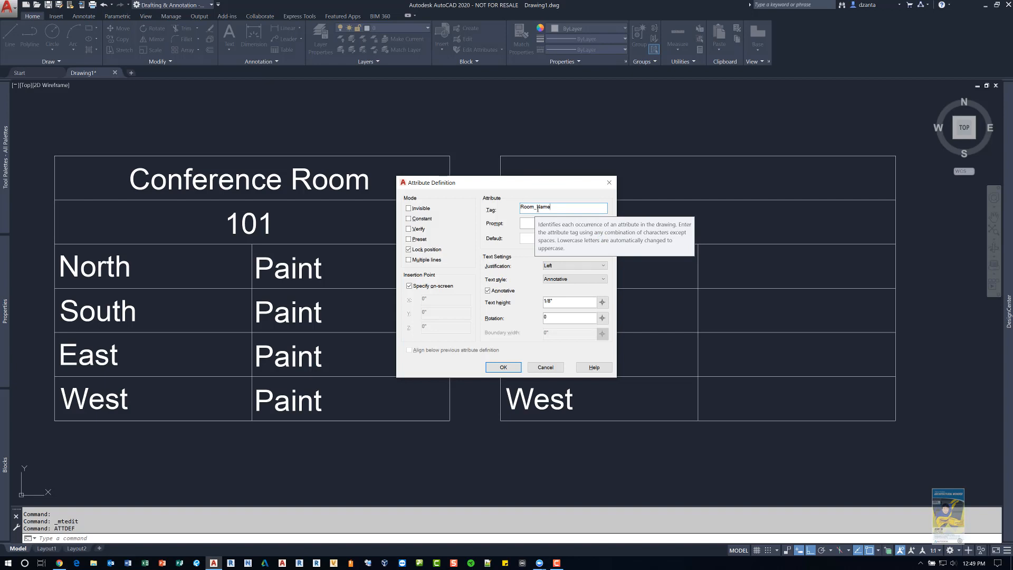
pyautogui.click(541, 221)
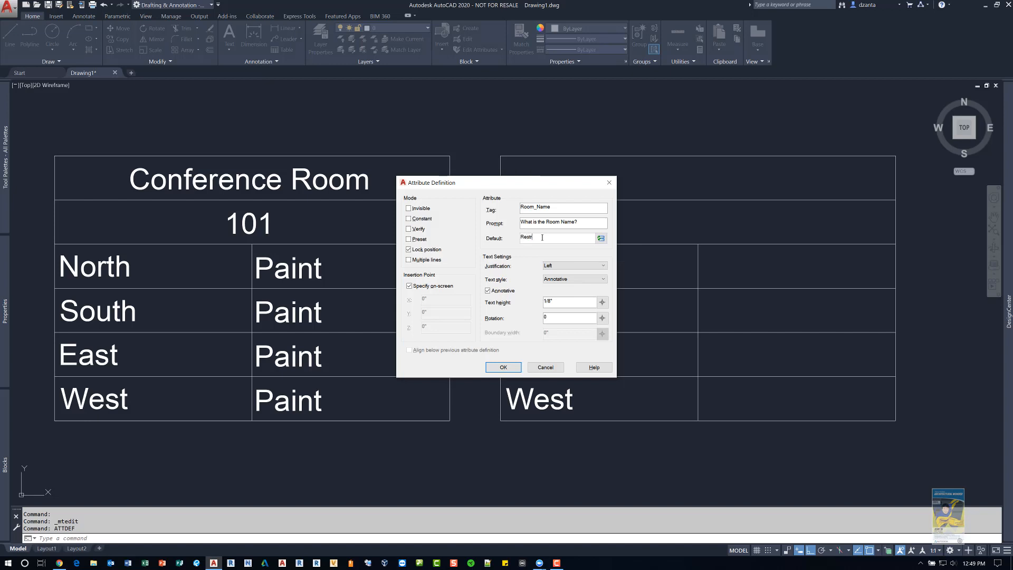
pyautogui.click(573, 267)
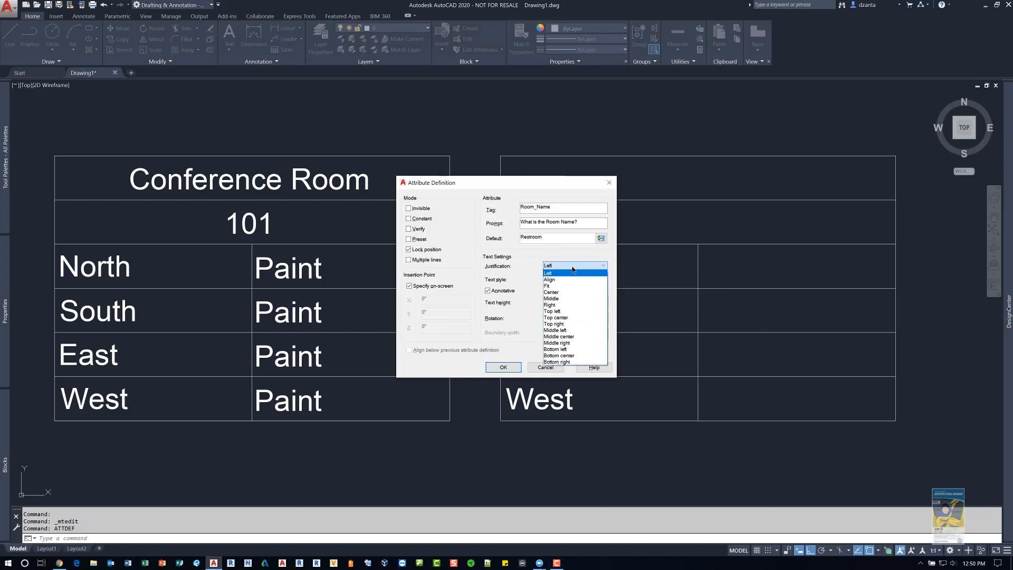
pyautogui.click(559, 337)
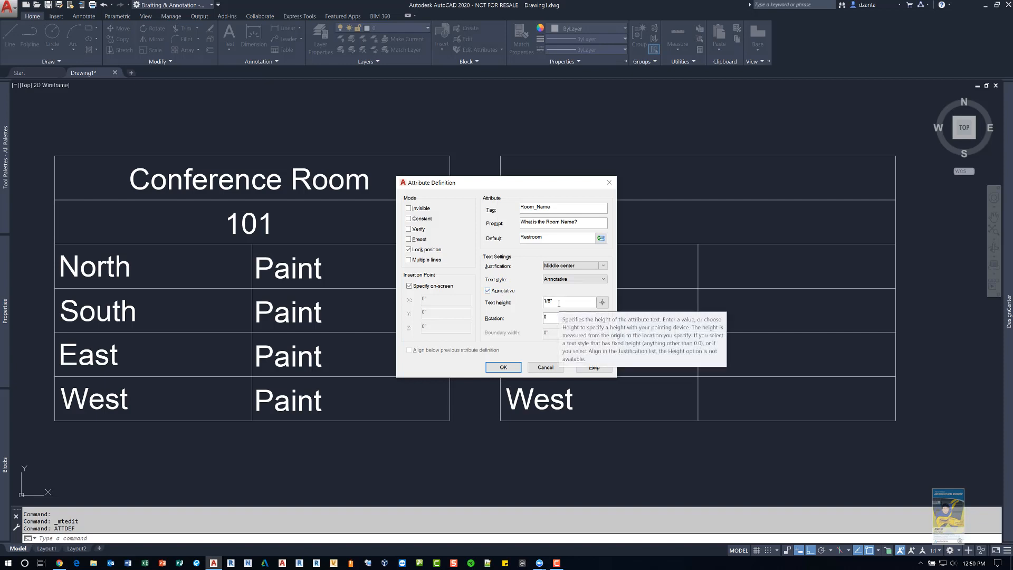
pyautogui.click(497, 368)
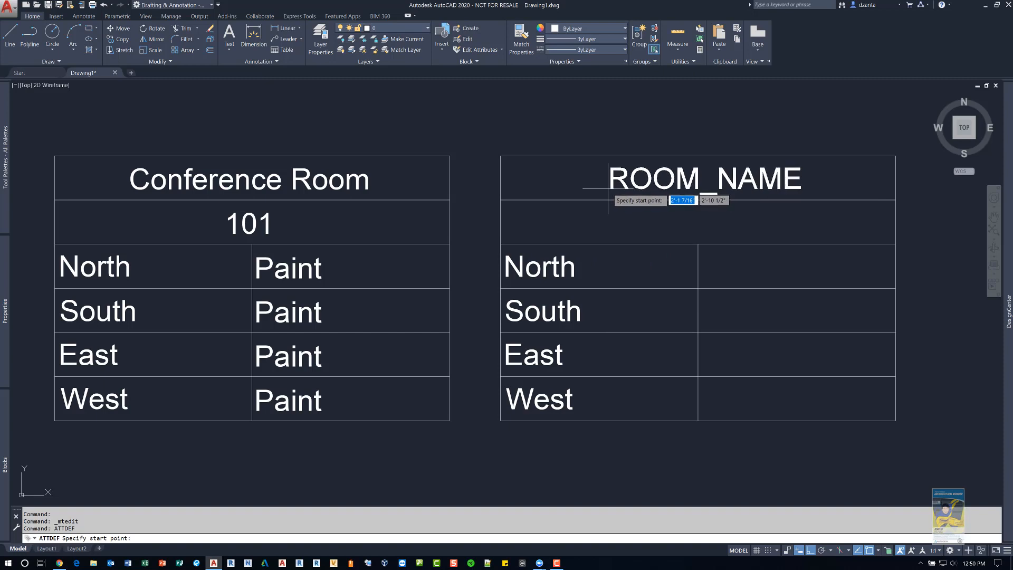
pyautogui.click(511, 200)
# - Move the ROOM_NAME attribute to the centre of the new frame's first row, with Ortho turned off
pyautogui.click(647, 186)
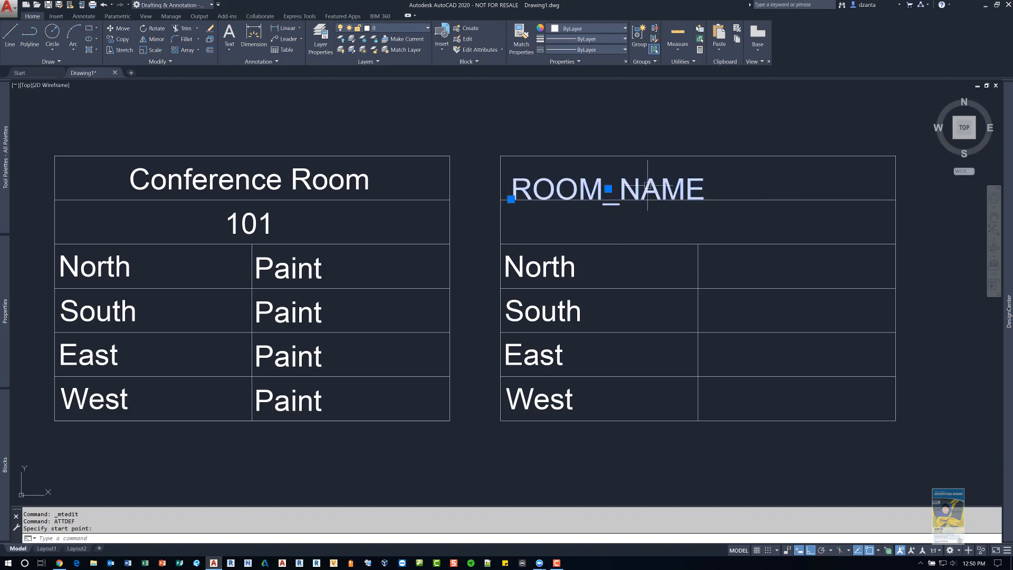
pyautogui.write('m')
pyautogui.press('Return')
pyautogui.click(633, 231)
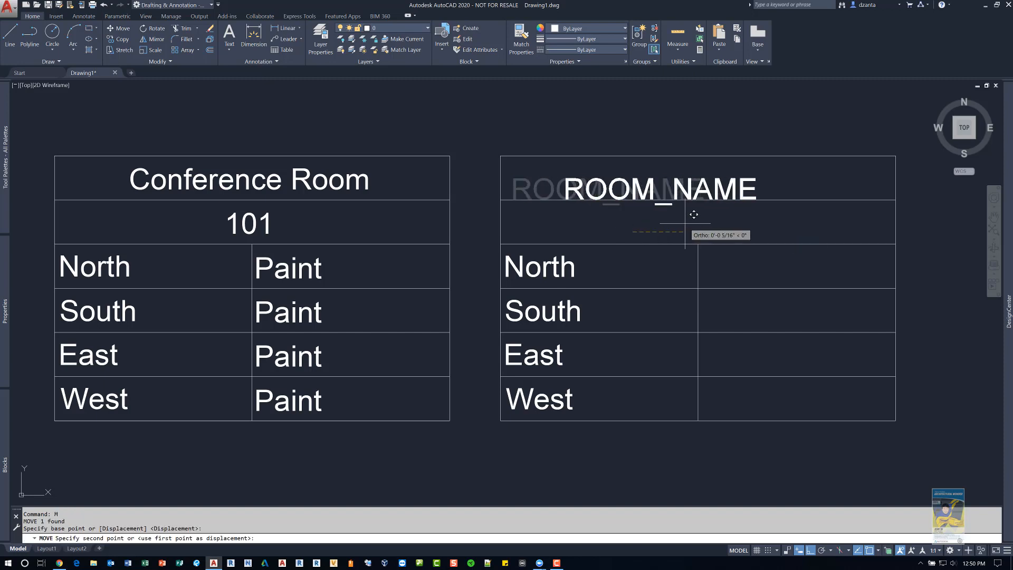
pyautogui.press('F8')
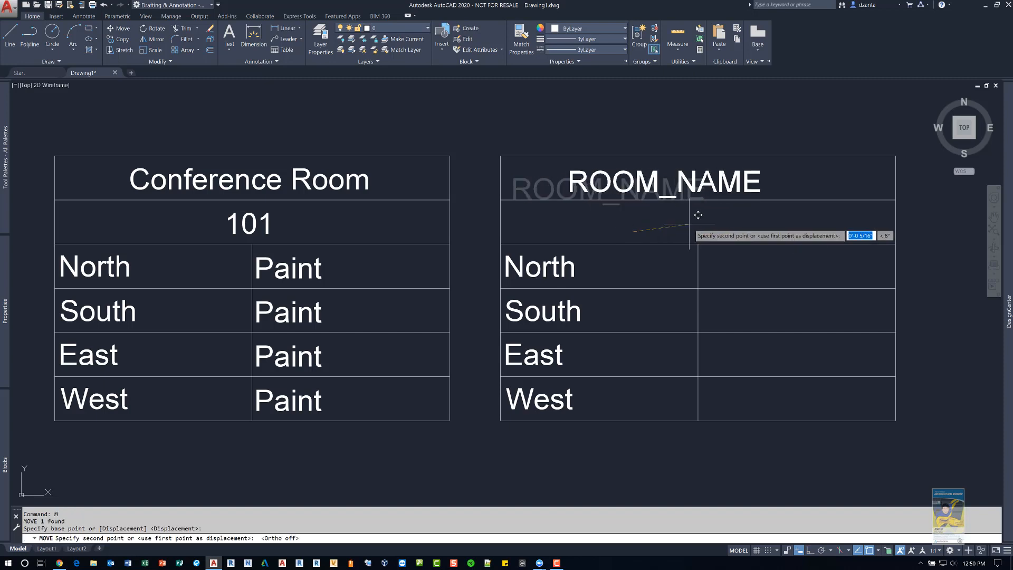
pyautogui.click(719, 221)
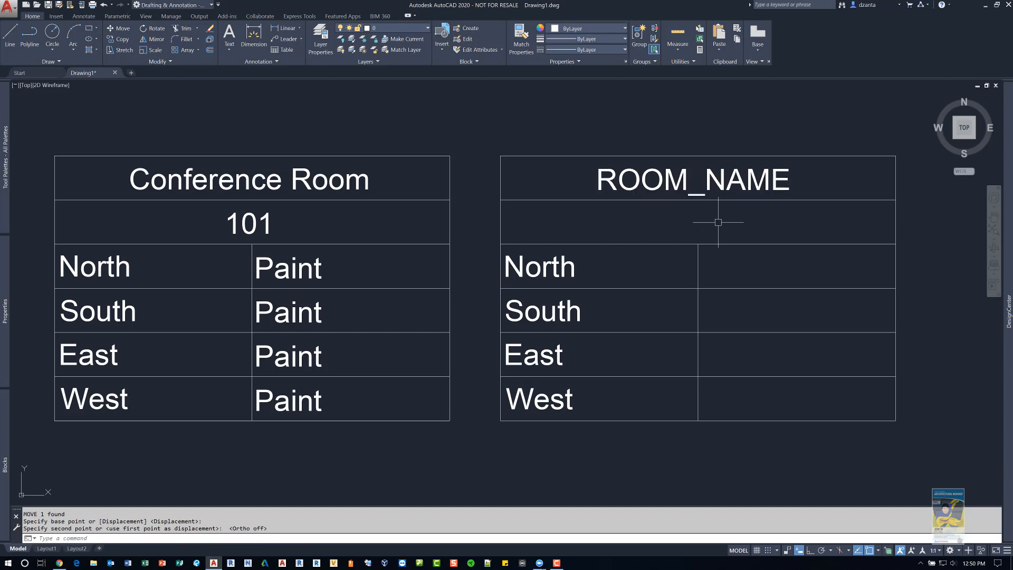
# - Copy the ROOM_NAME attribute into the empty cell beside the new frame's North label
pyautogui.click(716, 175)
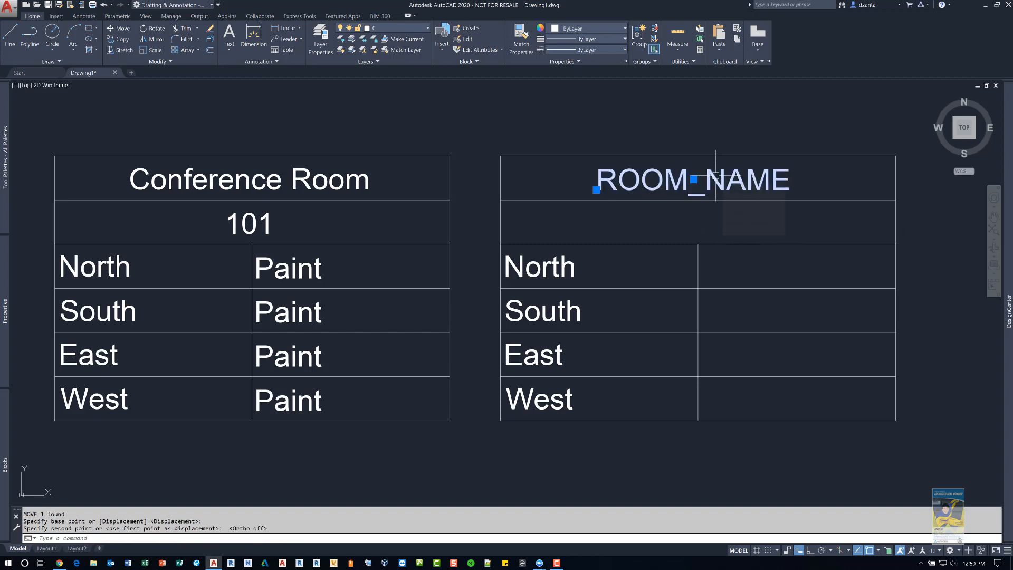
pyautogui.write('co')
pyautogui.press('Return')
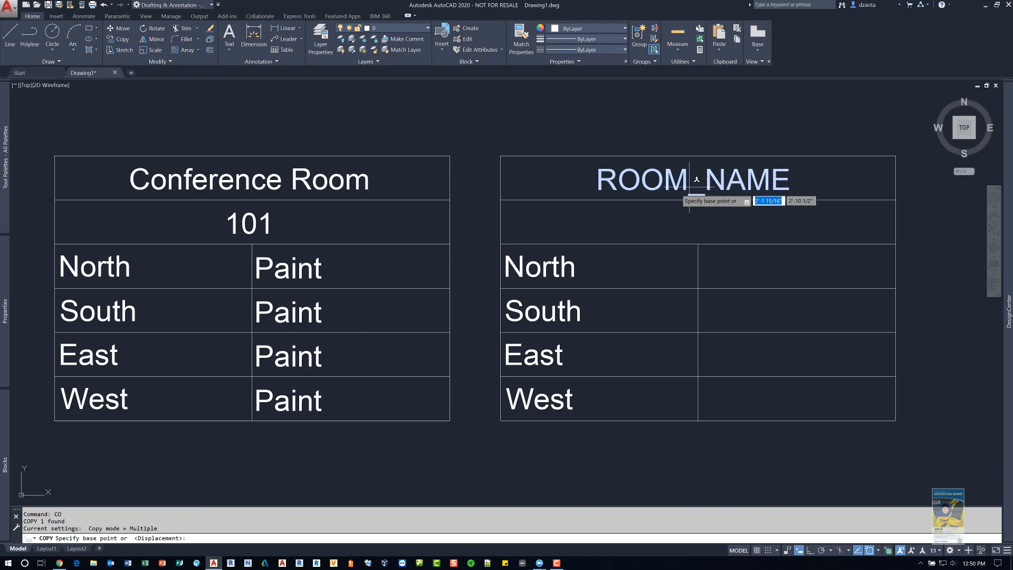
pyautogui.click(669, 186)
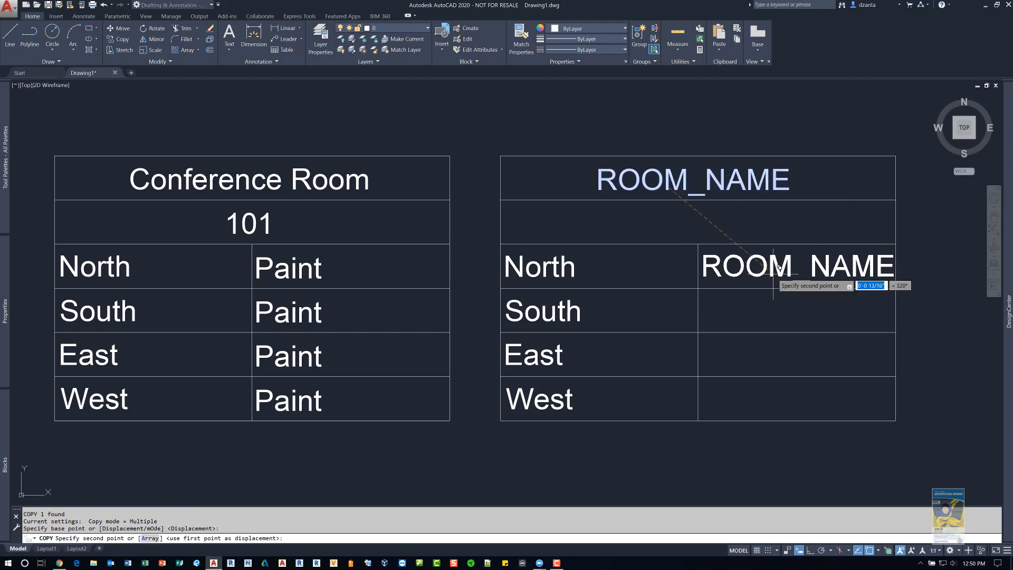
pyautogui.click(779, 267)
pyautogui.press('Return')
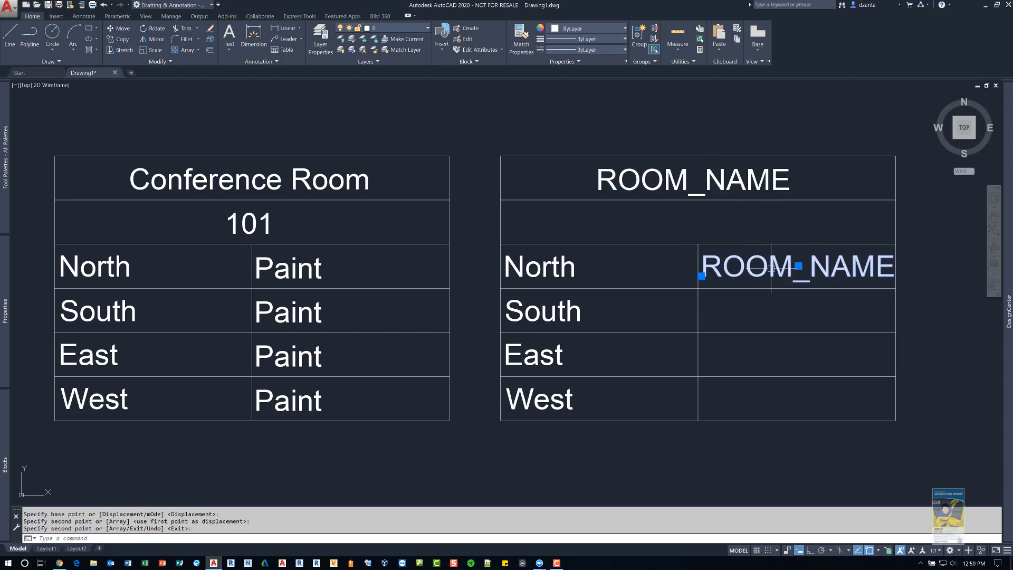
# - Change the tag of the copied attribute beside North to Wall_Finish
pyautogui.doubleClick(777, 267)
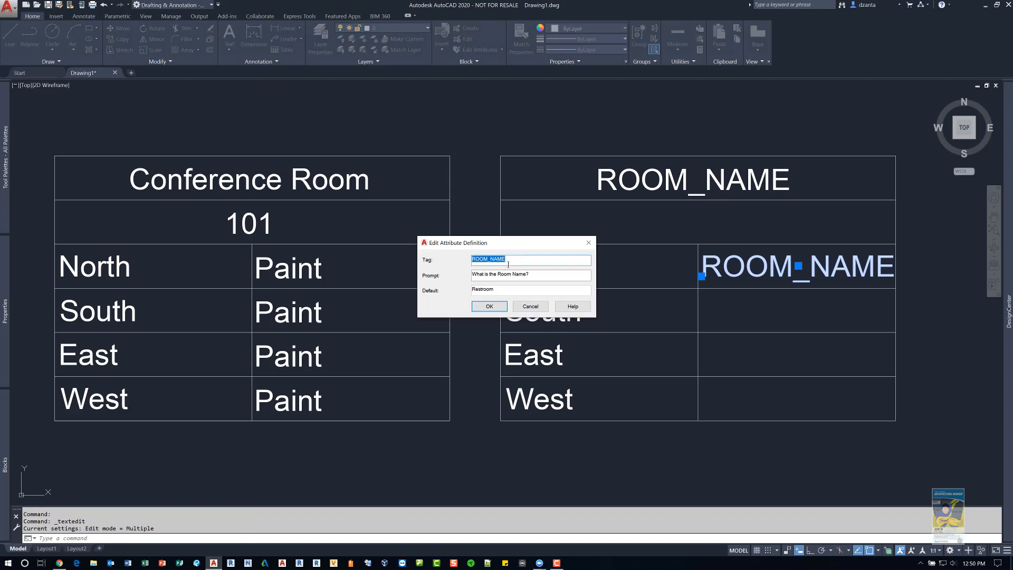
pyautogui.write('Pain')
pyautogui.press('BackSpace')
pyautogui.press('BackSpace')
pyautogui.press('BackSpace')
pyautogui.press('BackSpace')
pyautogui.write('Wall_Finish')
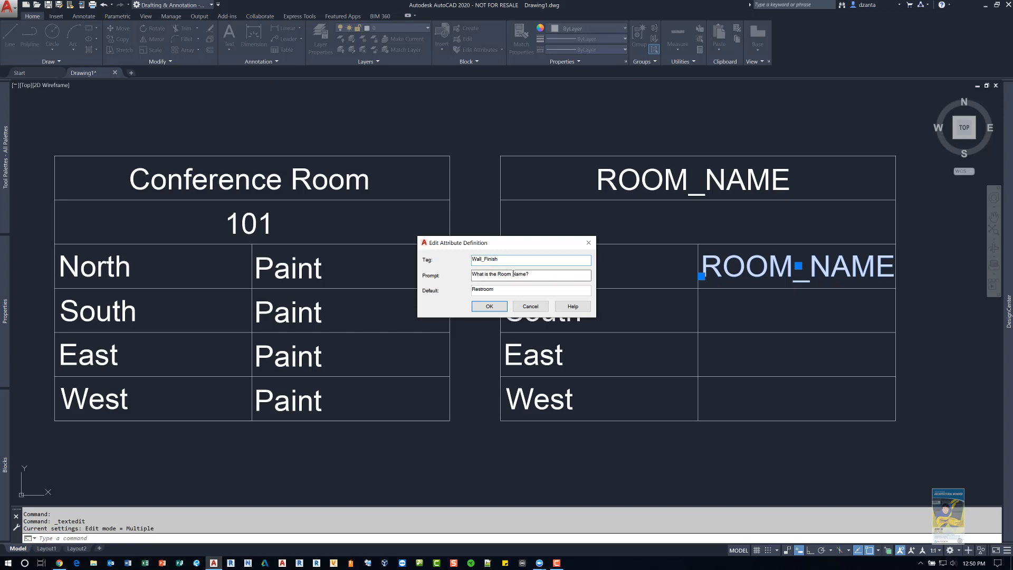
# - Set the Wall_Finish attribute's prompt to "What is the Room Finish?" and its default to Paint
pyautogui.moveTo(499, 273); pyautogui.dragTo(525, 276)
pyautogui.write('R')
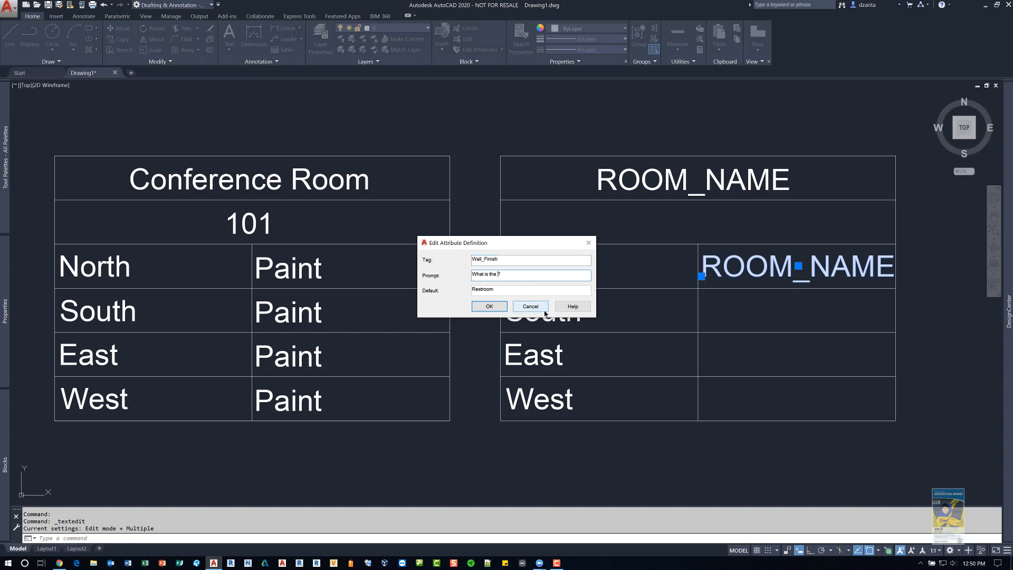
pyautogui.write('Room Finish')
pyautogui.moveTo(495, 290); pyautogui.dragTo(469, 293)
pyautogui.write('Paint')
pyautogui.click(490, 306)
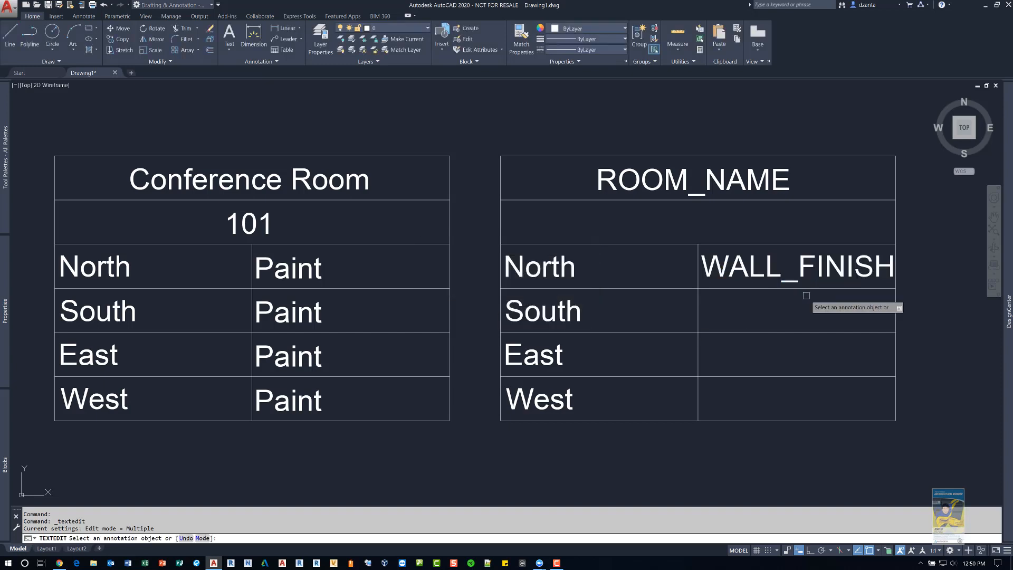
pyautogui.press('Return')
# - Copy the Wall_Finish attribute from the North row into the South, East and West rows of the new frame
pyautogui.click(800, 266)
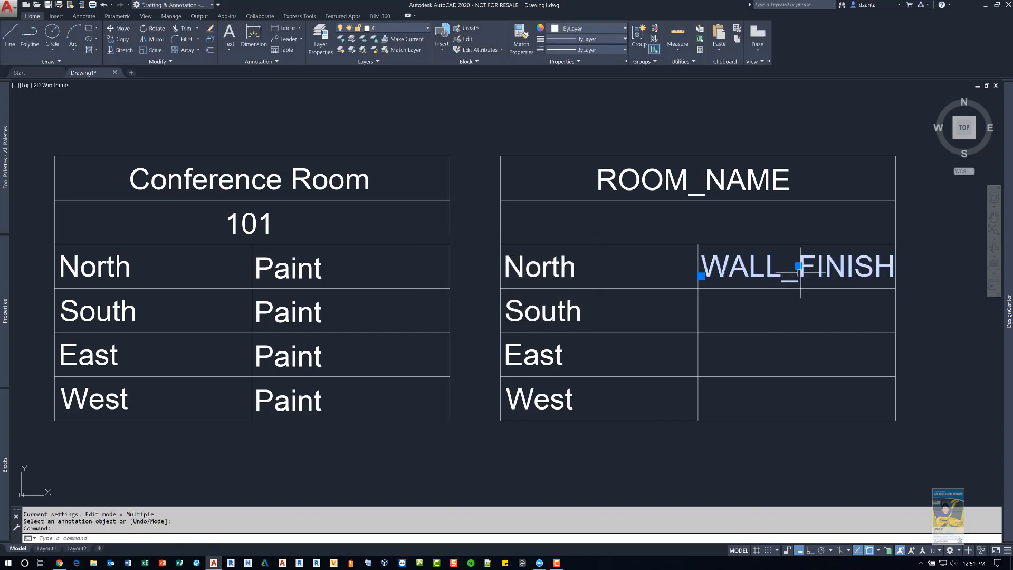
pyautogui.write('co')
pyautogui.press('Return')
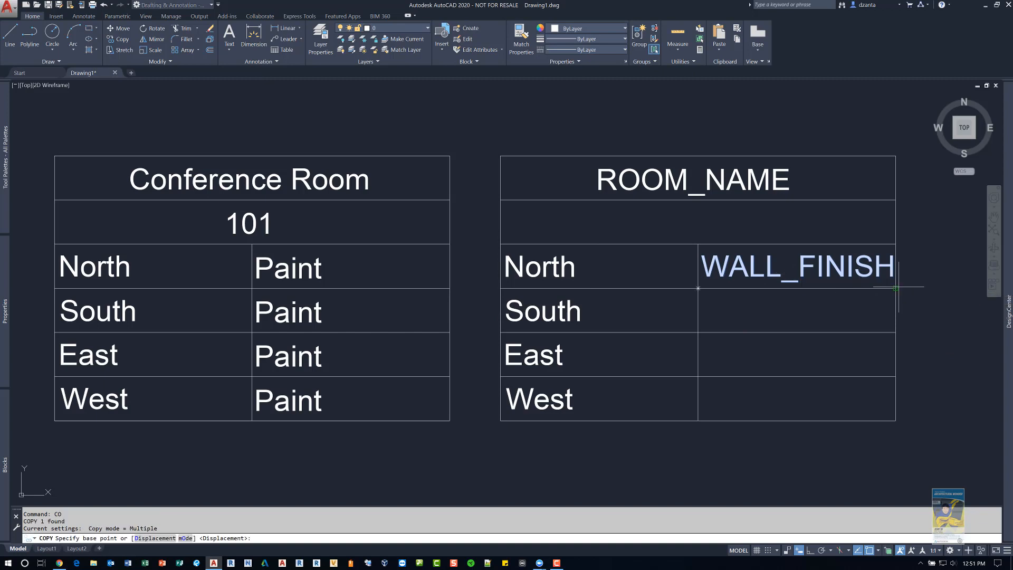
pyautogui.click(896, 288)
pyautogui.click(896, 332)
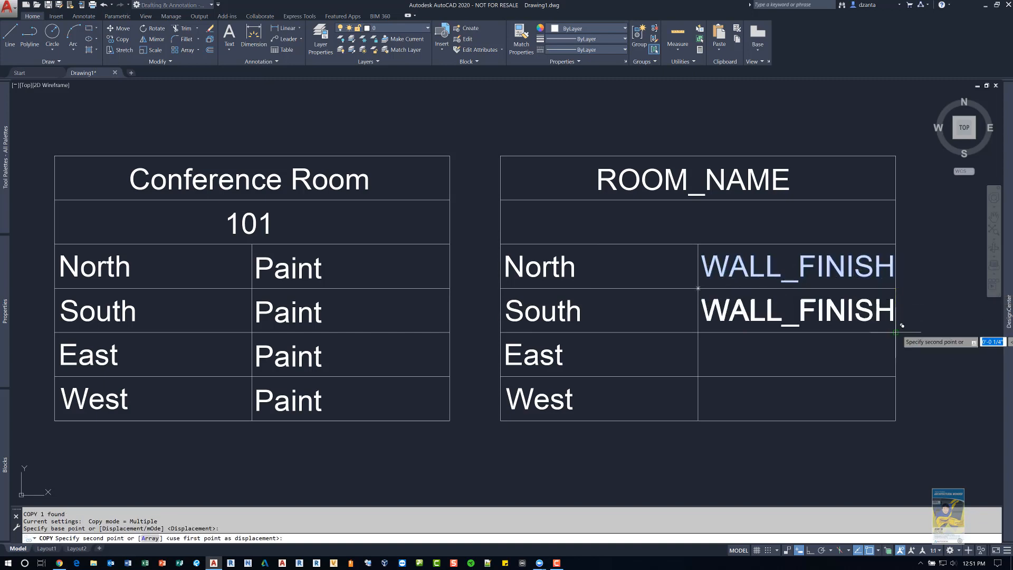
pyautogui.click(896, 377)
pyautogui.click(896, 421)
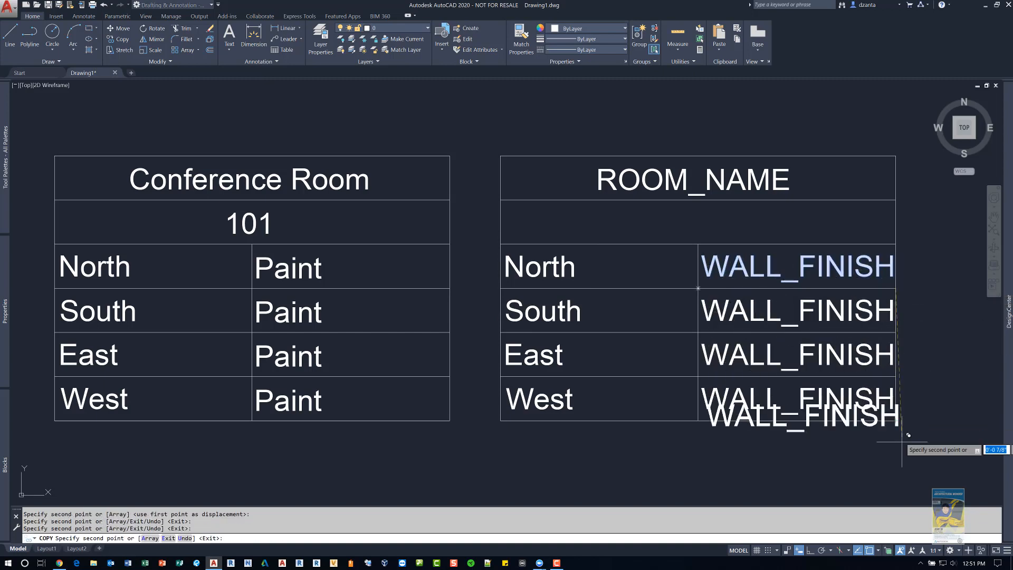
pyautogui.press('Return')
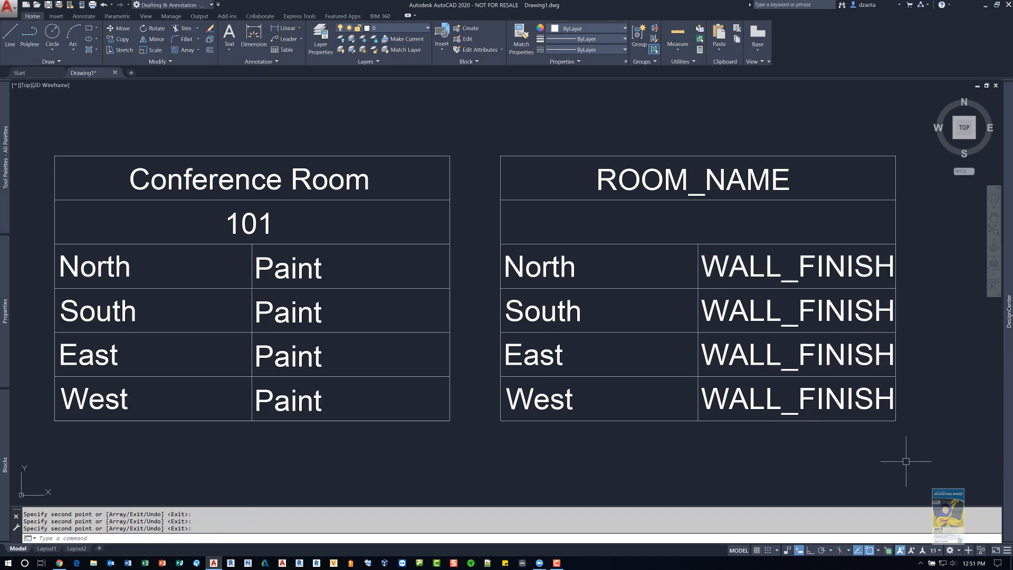
pyautogui.click(696, 261)
pyautogui.write('MV')
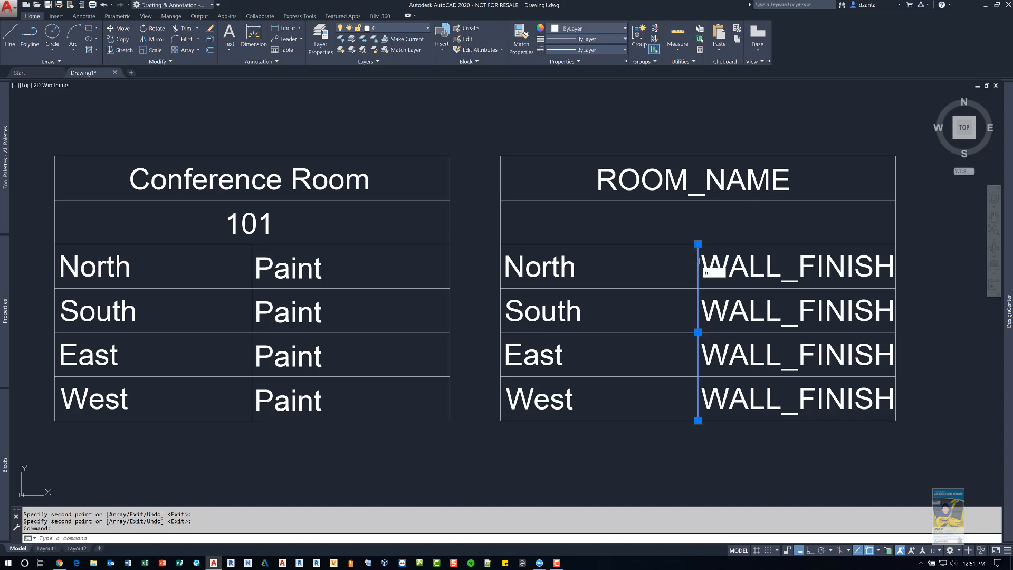
pyautogui.press('Return')
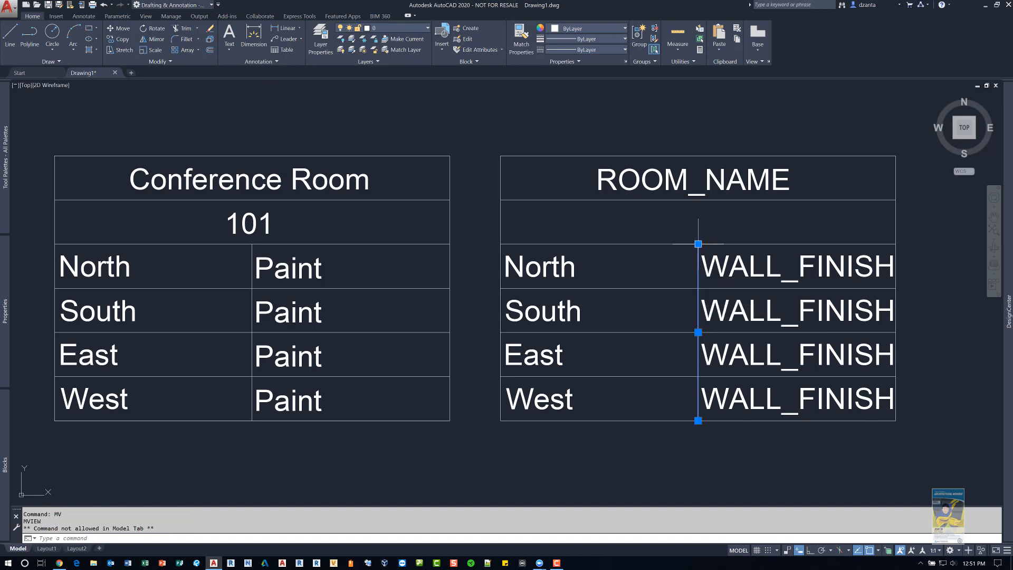
pyautogui.click(698, 245)
pyautogui.press('Escape')
pyautogui.press('Escape')
pyautogui.press('Escape')
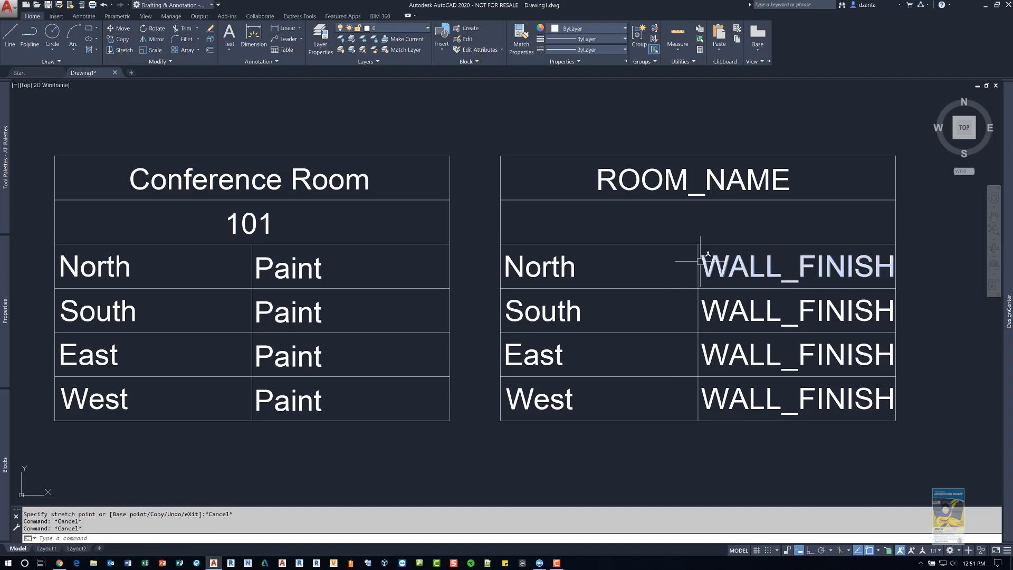
pyautogui.click(698, 263)
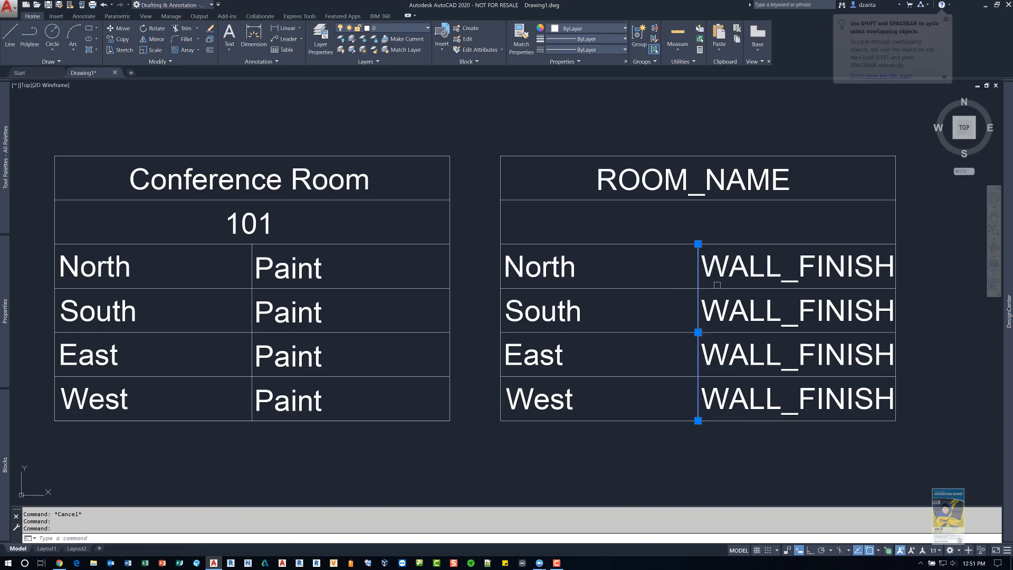
pyautogui.press('Escape')
# - Move the new frame's vertical divider and its four Wall_Finish attributes horizontally toward the direction labels to narrow the label column
pyautogui.click(686, 234)
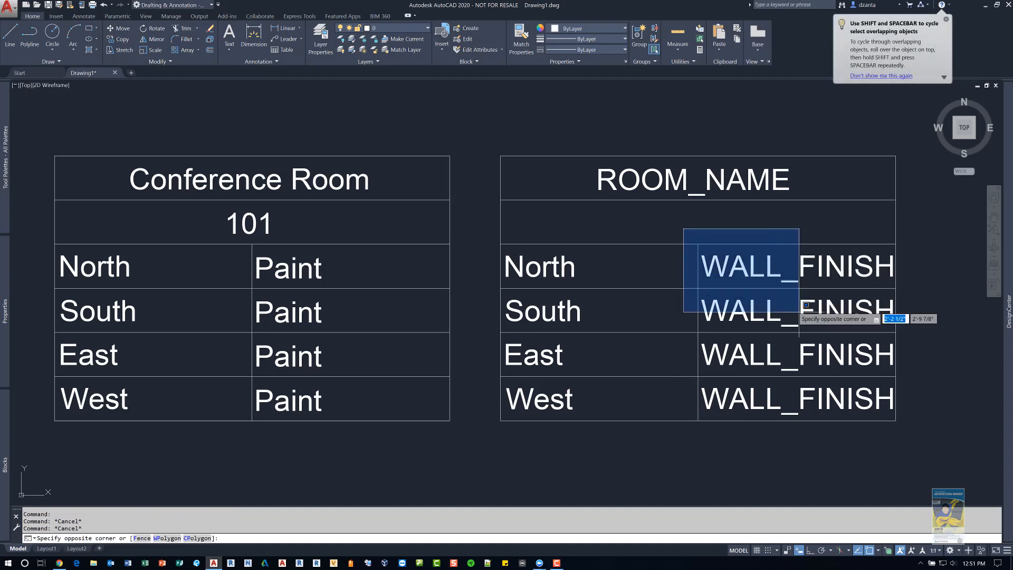
pyautogui.click(913, 430)
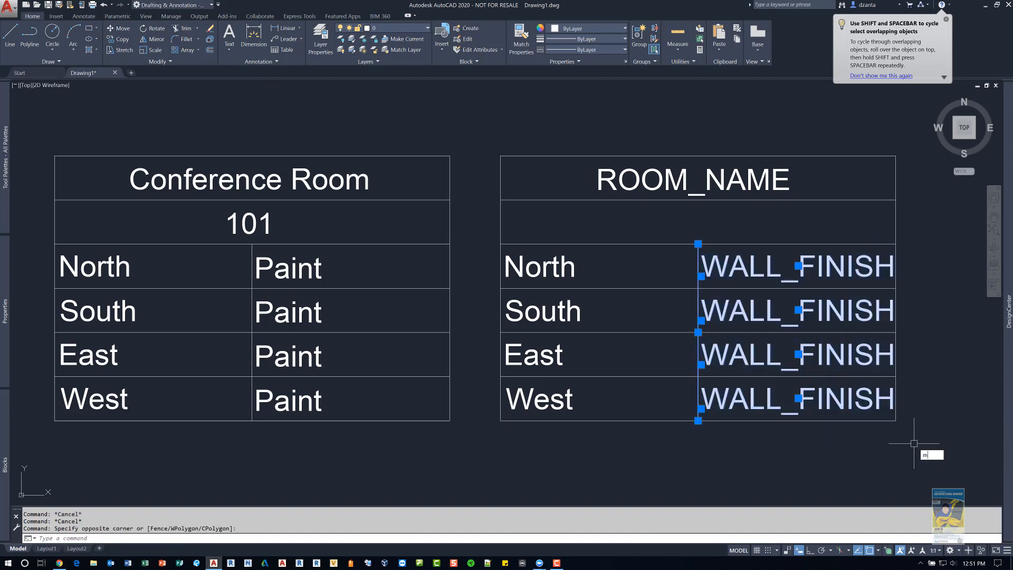
pyautogui.write('M')
pyautogui.press('Return')
pyautogui.click(698, 243)
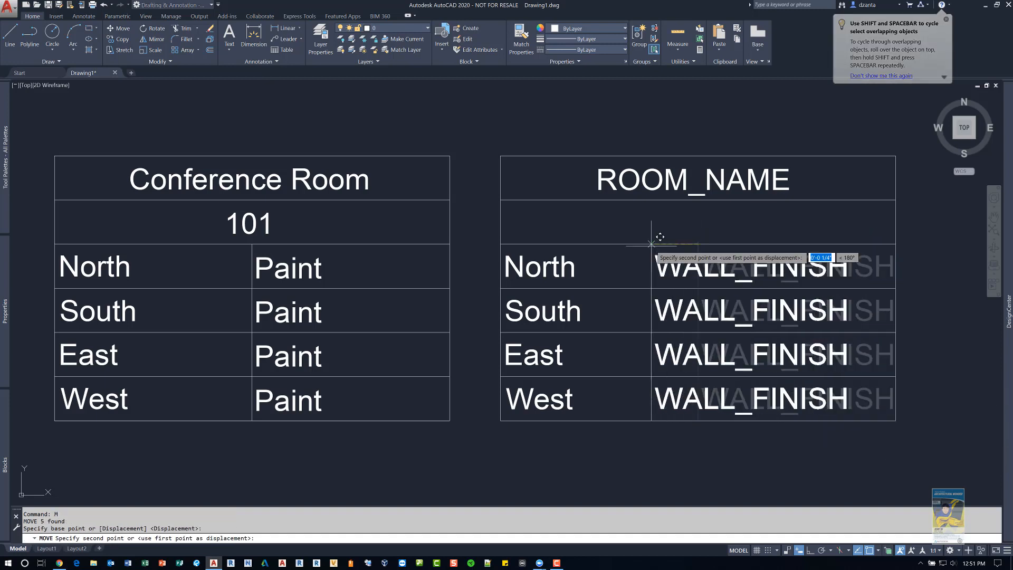
pyautogui.click(597, 244)
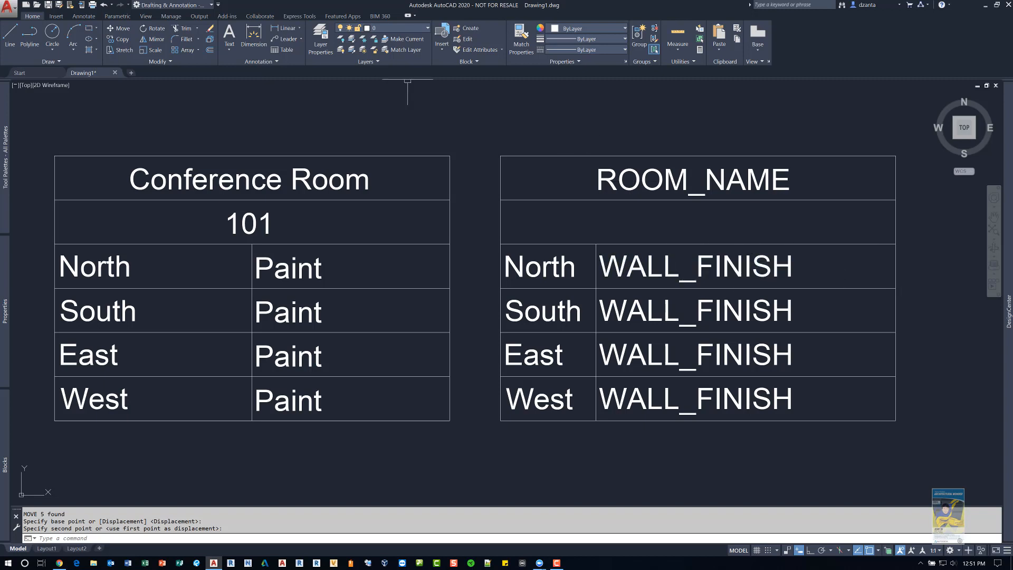
# - Start a block definition named Room Tag A with its base point at the new frame's upper-left corner
pyautogui.click(56, 16)
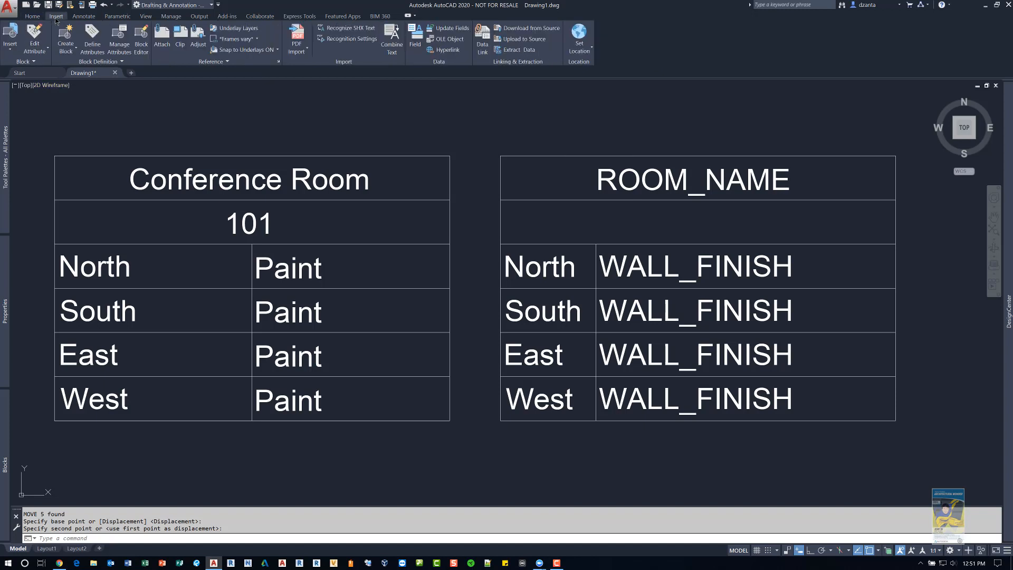
pyautogui.click(71, 54)
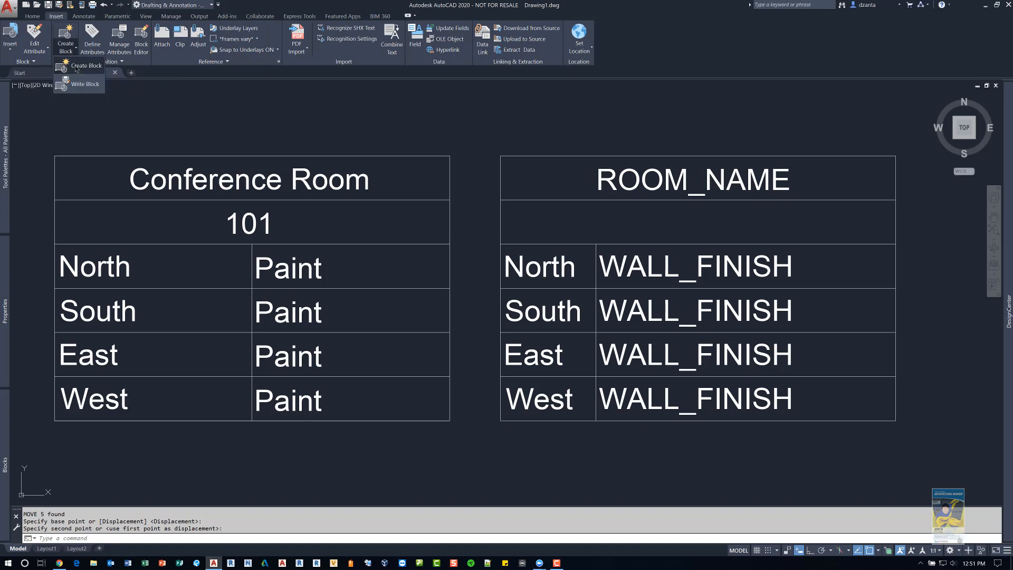
pyautogui.click(79, 66)
pyautogui.moveTo(379, 101); pyautogui.dragTo(425, 204)
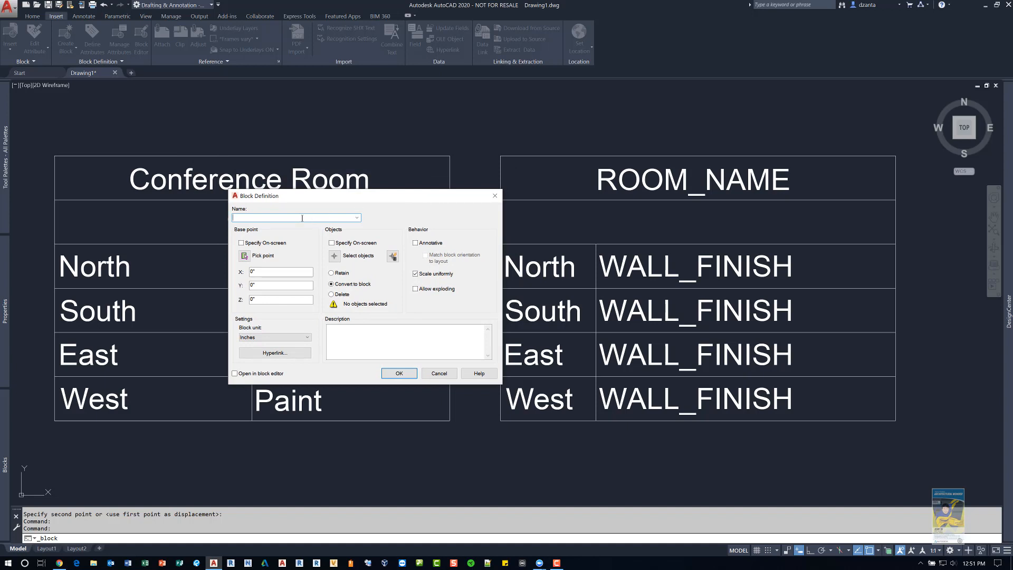
pyautogui.write('m Tag A')
pyautogui.click(245, 256)
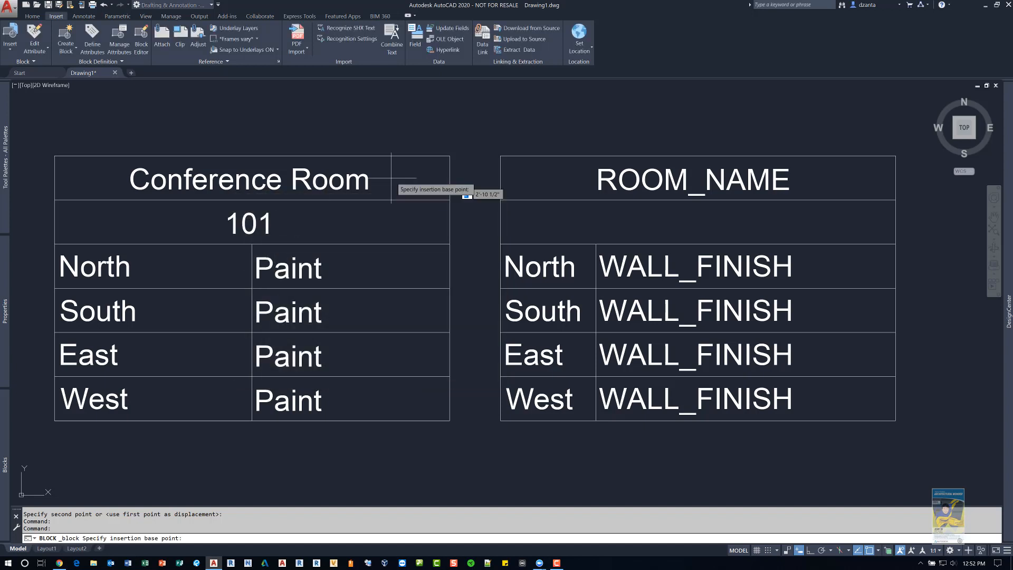
pyautogui.click(501, 155)
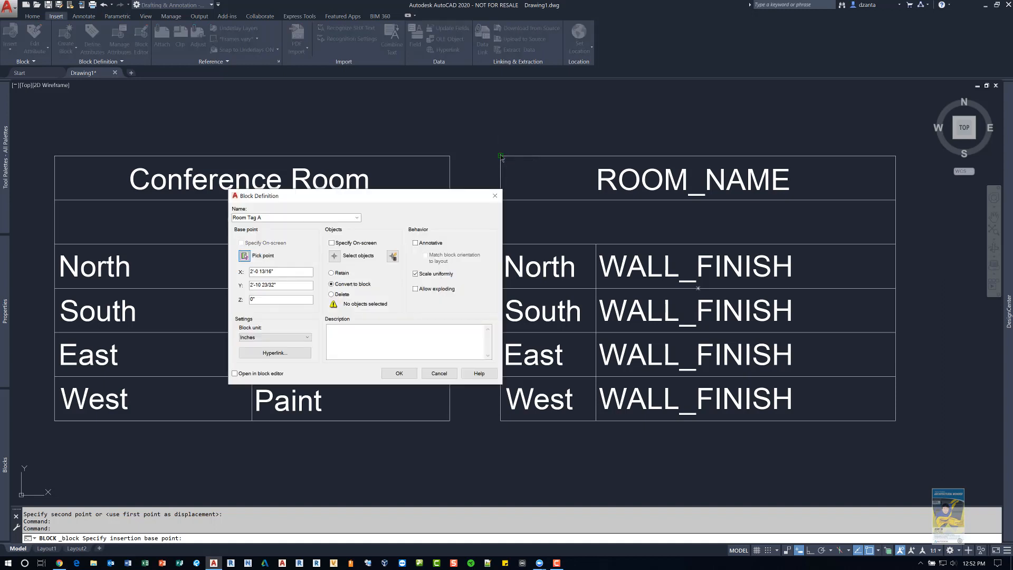
# - Select the new frame's lines and the North, South, East and West labels as objects for the Room Tag A block
pyautogui.click(334, 256)
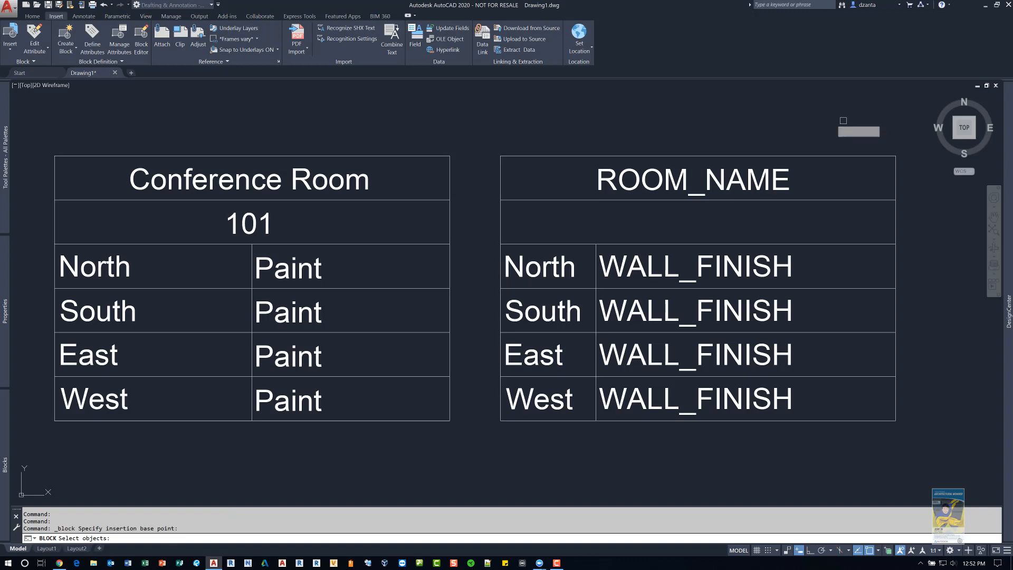
pyautogui.click(905, 128)
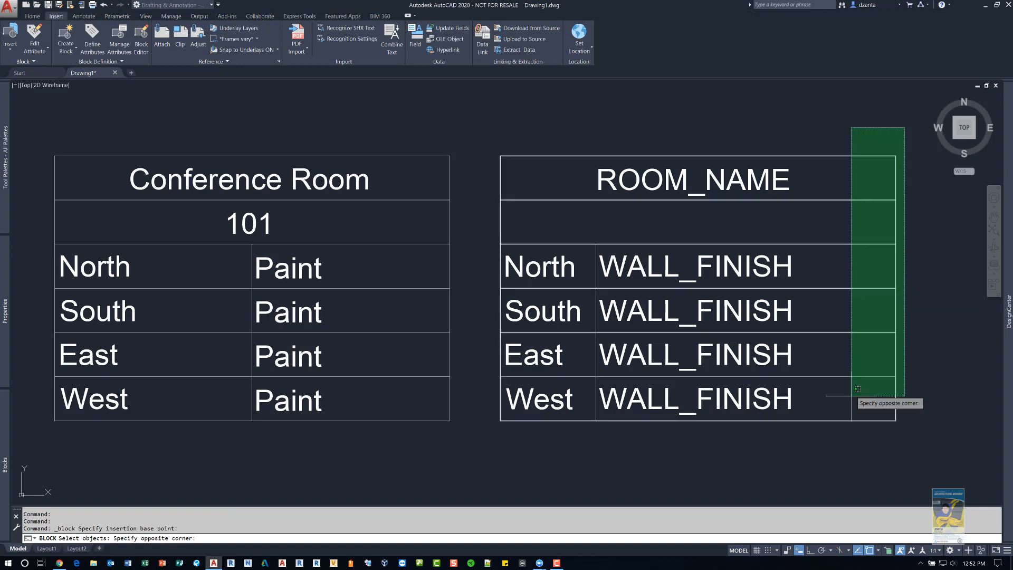
pyautogui.click(852, 463)
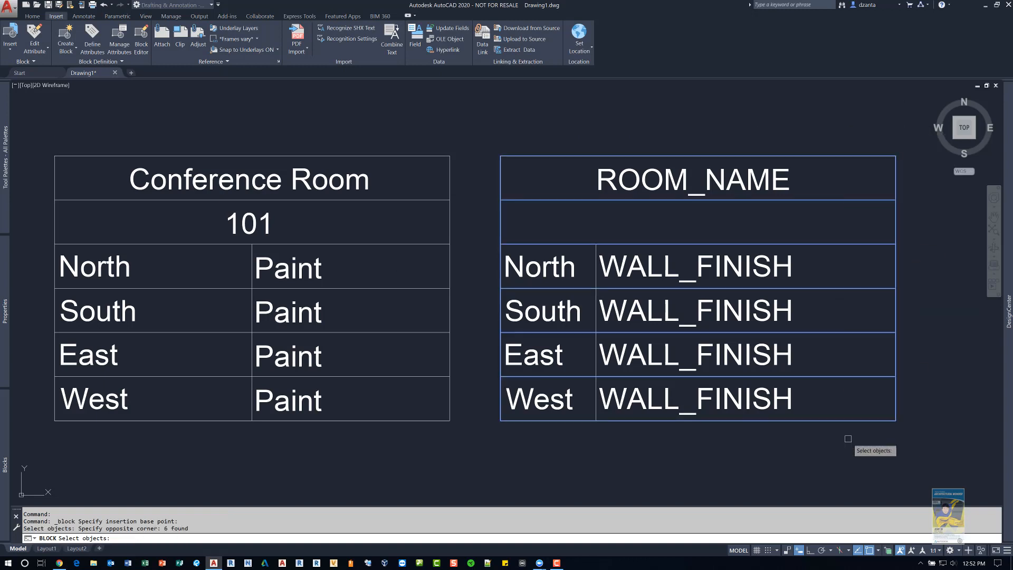
pyautogui.click(577, 266)
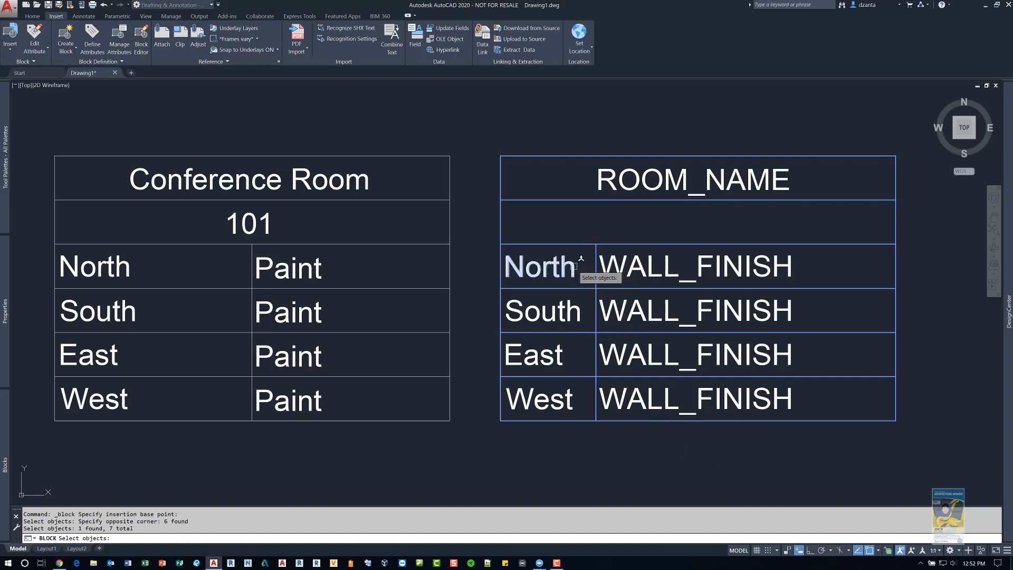
pyautogui.click(574, 266)
pyautogui.click(565, 306)
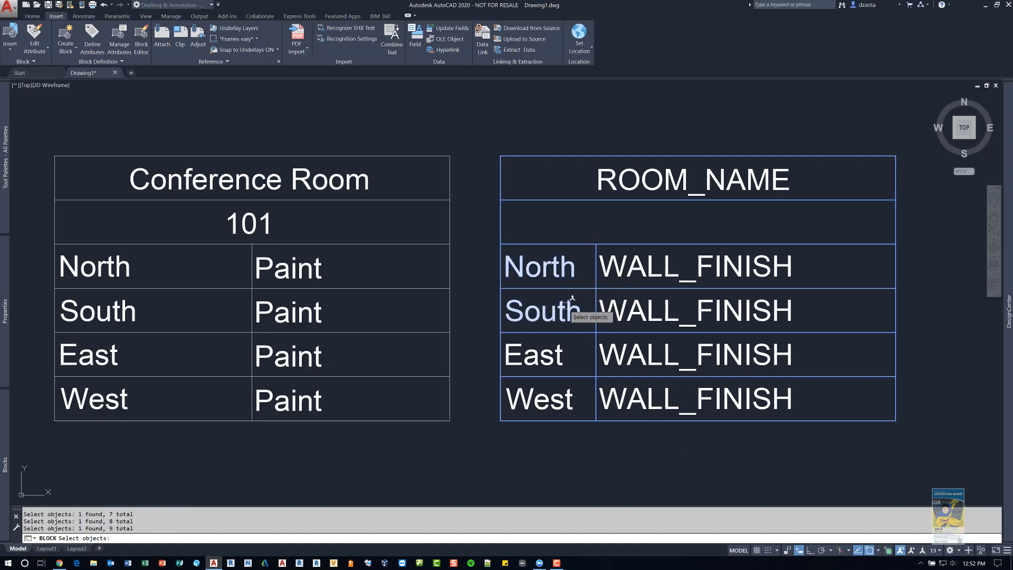
pyautogui.click(559, 349)
pyautogui.click(551, 393)
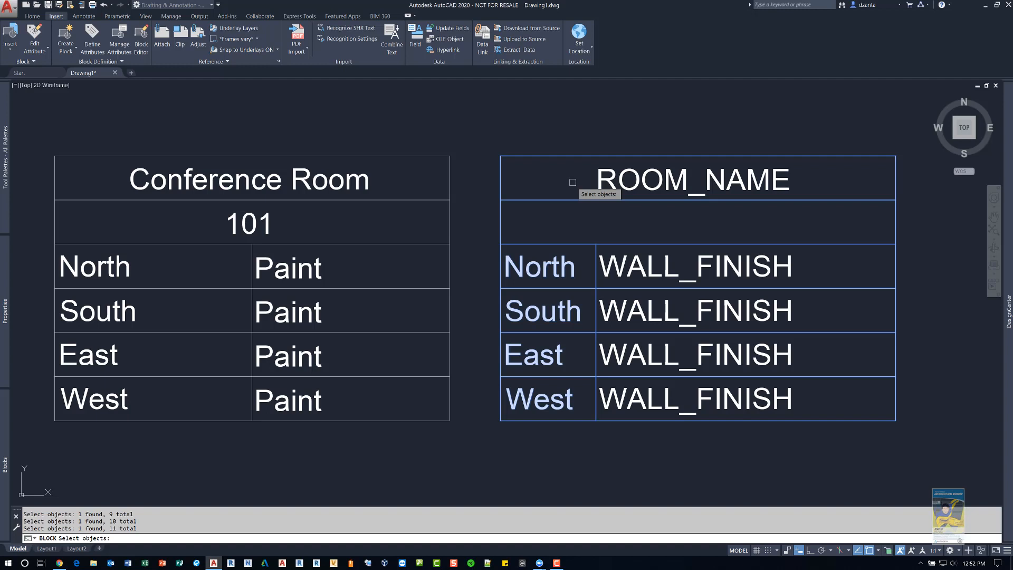
# - Add the ROOM_NAME attribute and the four Wall_Finish attributes, in order from North to West, to the block's objects
pyautogui.click(625, 188)
pyautogui.click(626, 272)
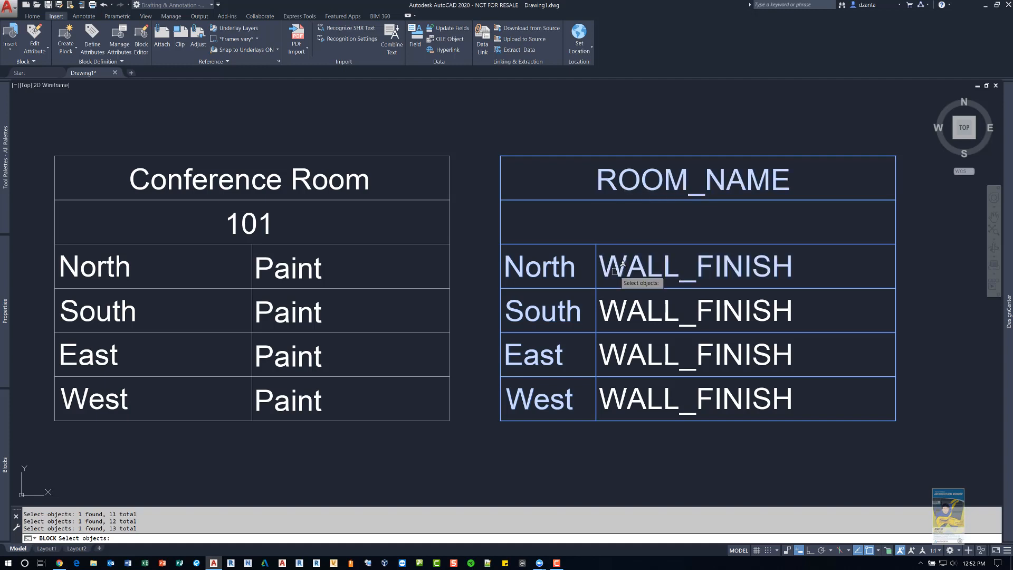
pyautogui.click(626, 319)
pyautogui.click(628, 356)
pyautogui.click(628, 393)
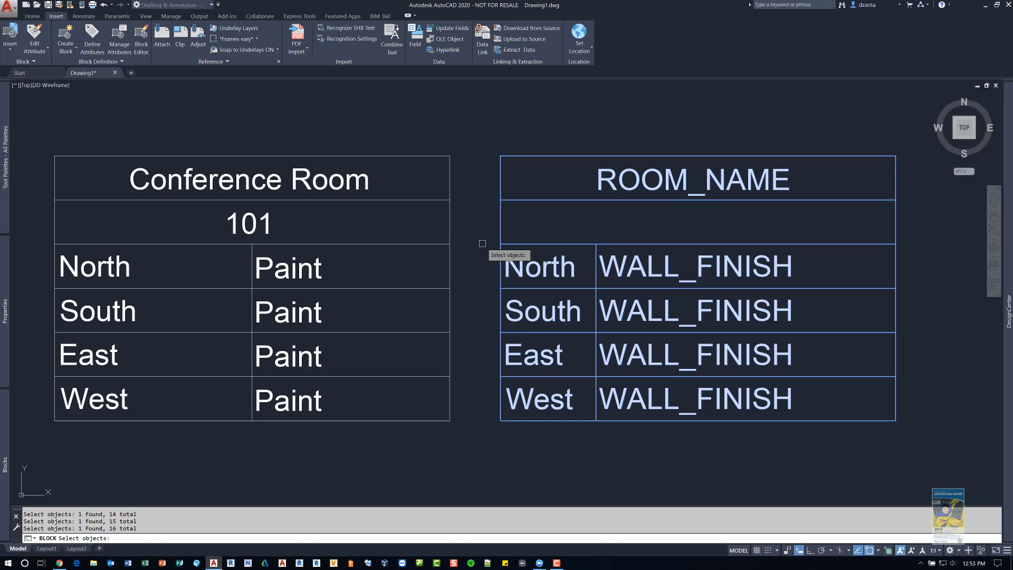
pyautogui.press('Return')
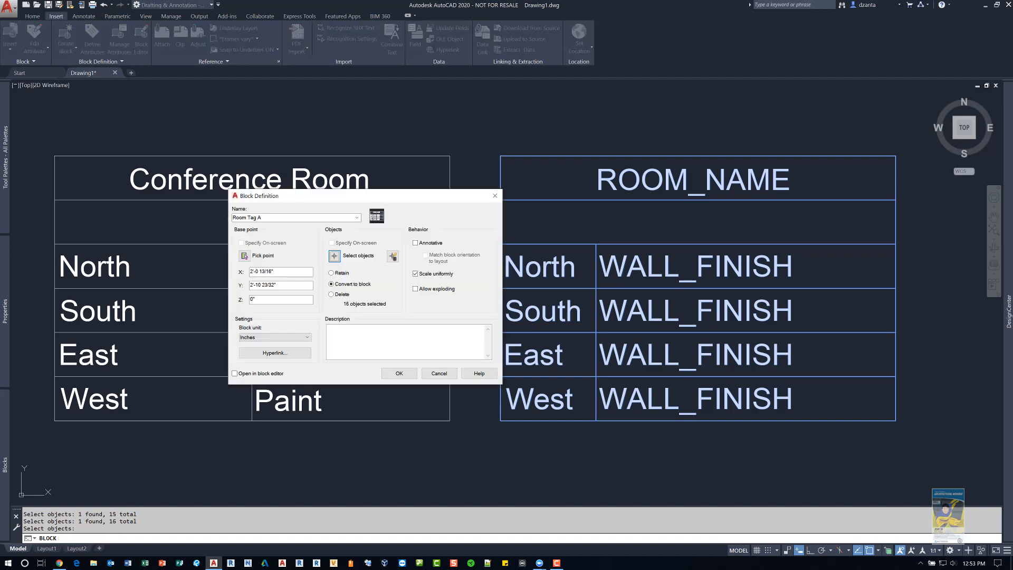
# - Make the block annotative, describe it as "Room Tag for Project", and create it with the default attribute values
pyautogui.click(416, 243)
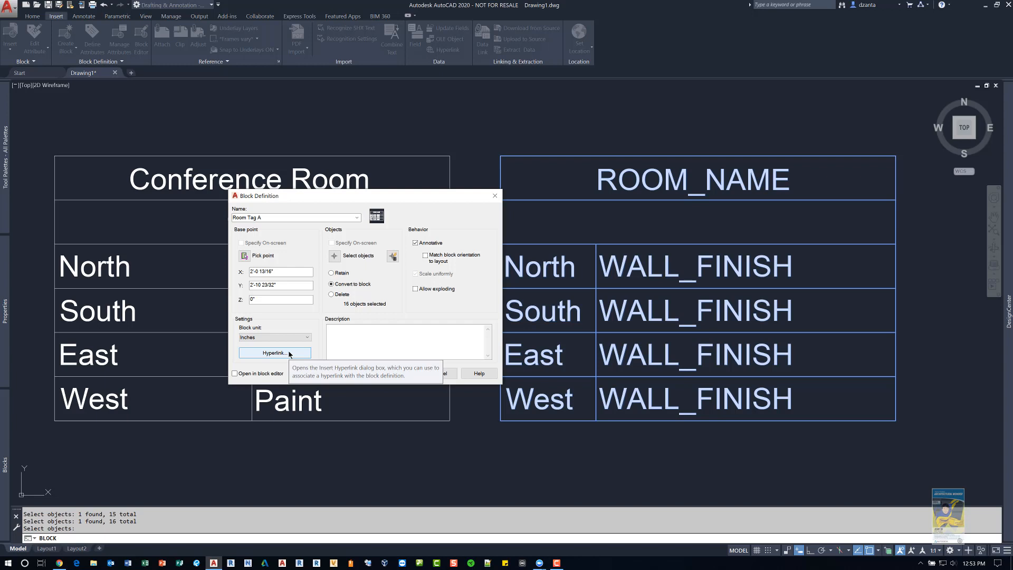
pyautogui.click(338, 341)
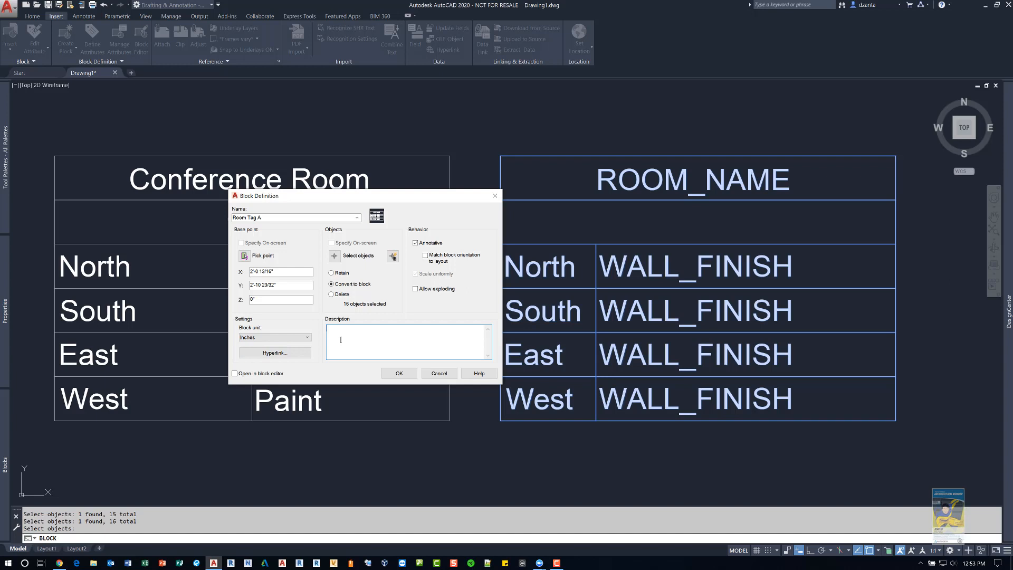
pyautogui.write('Room Tag for Project')
pyautogui.click(400, 373)
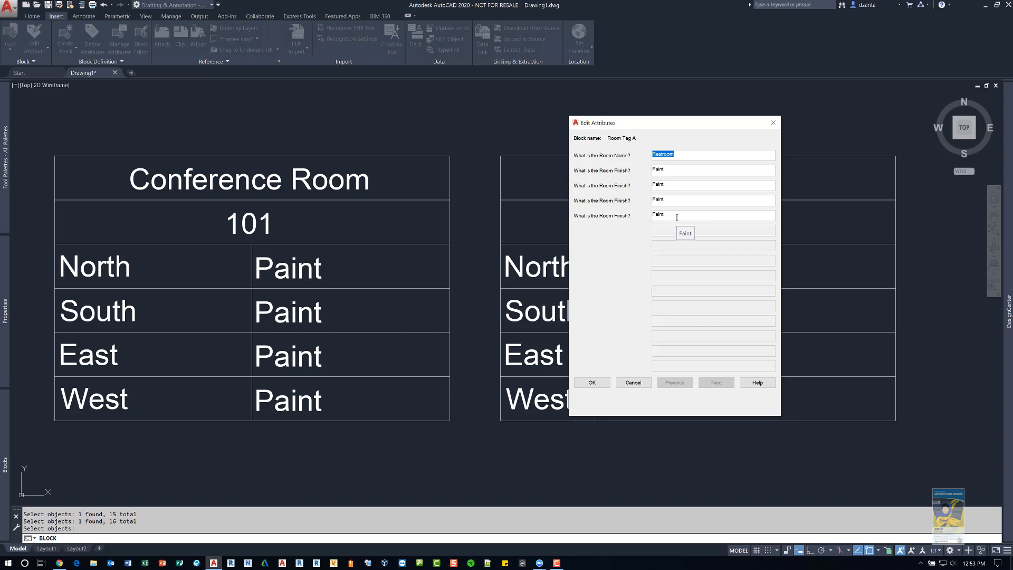
pyautogui.click(592, 383)
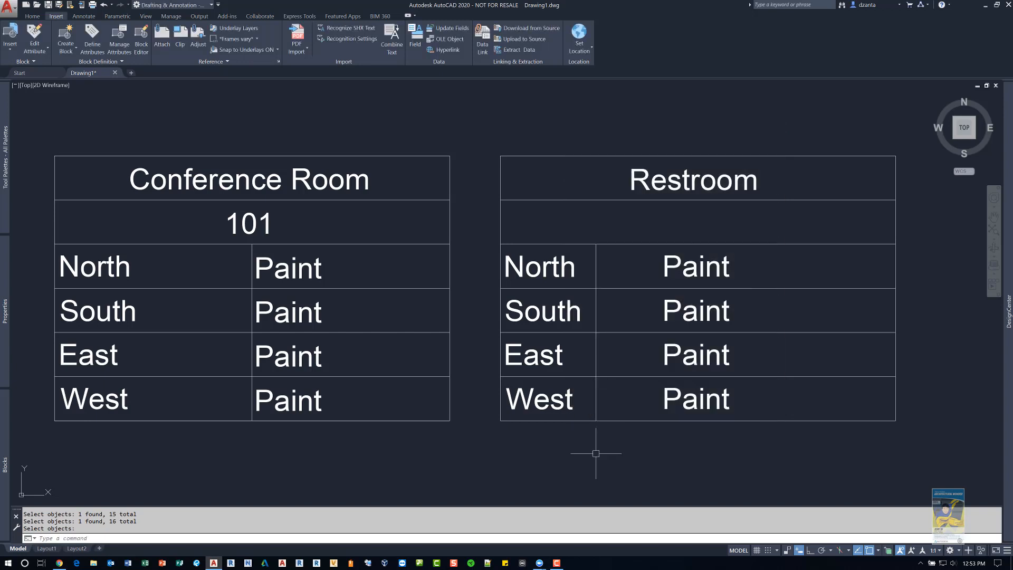
# - Check whether the new Restroom tag selects as a single block, leaving nothing selected
pyautogui.click(627, 420)
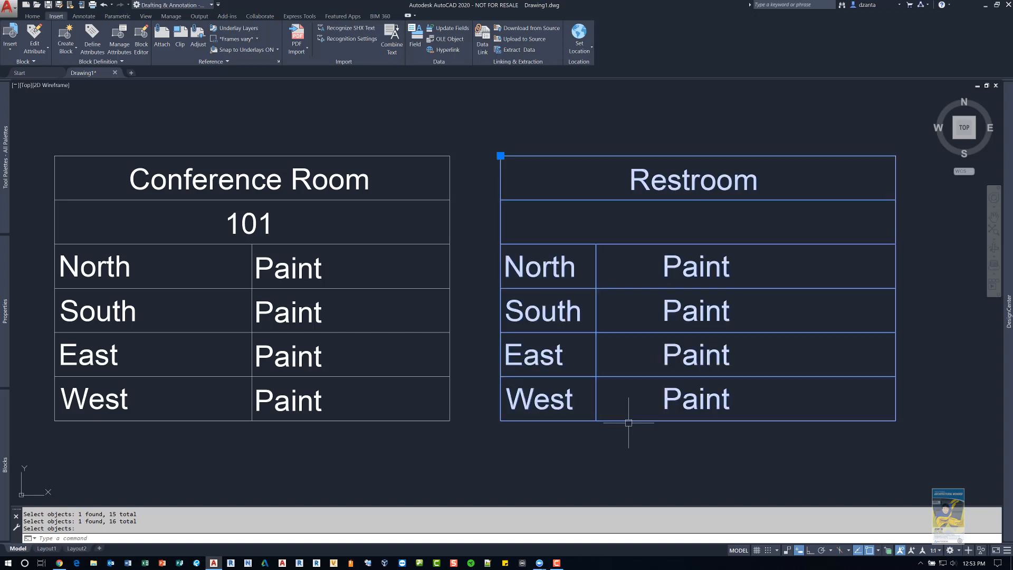
pyautogui.press('Escape')
pyautogui.press('Escape')
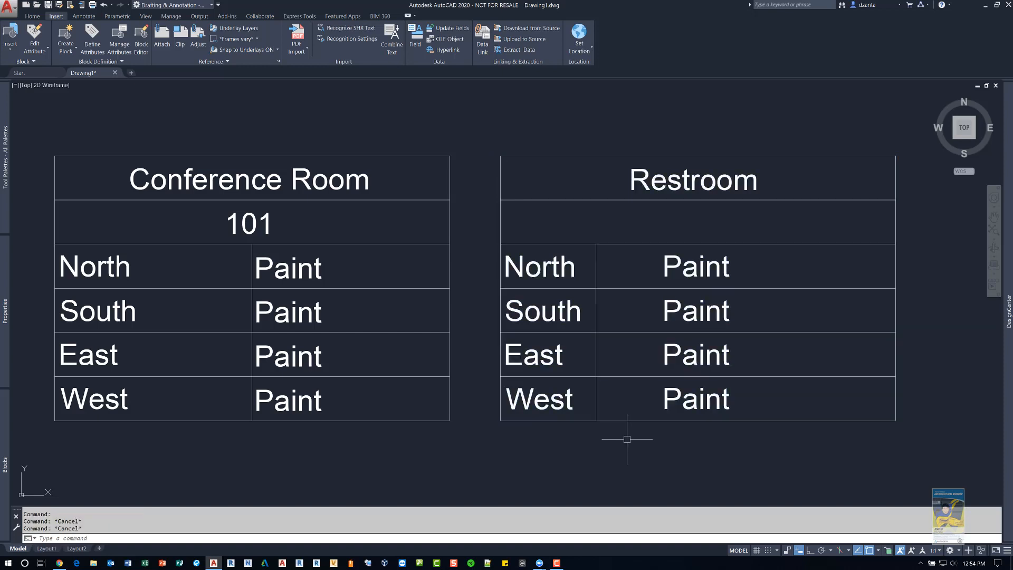
pyautogui.scroll(-4, 627, 438)
pyautogui.moveTo(649, 443)
pyautogui.mouseDown(button='middle')
pyautogui.moveTo(481, 414)
pyautogui.moveTo(467, 389)
pyautogui.mouseUp(button='middle')
pyautogui.scroll(2, 483, 393)
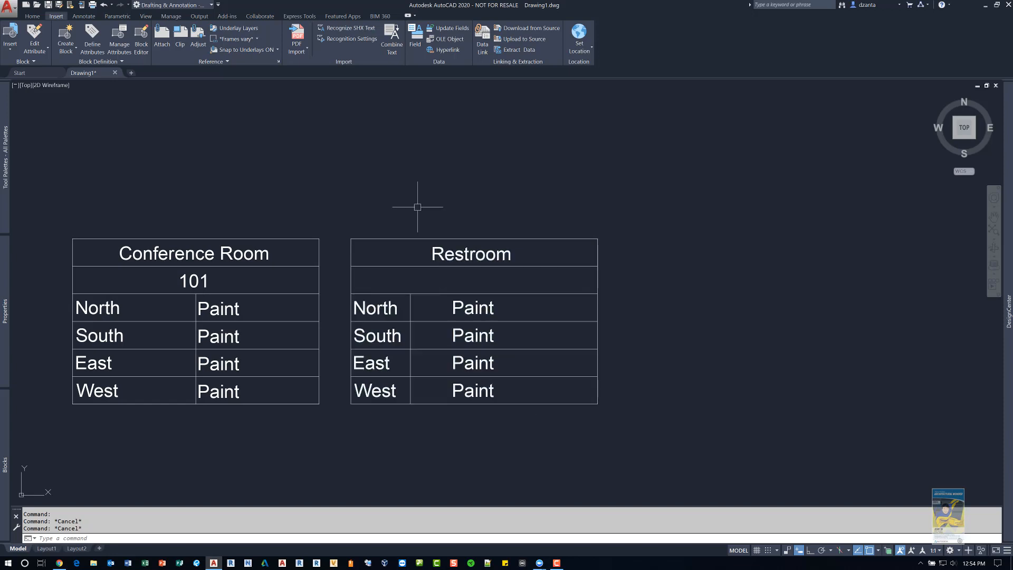
pyautogui.write('b')
pyautogui.press('Return')
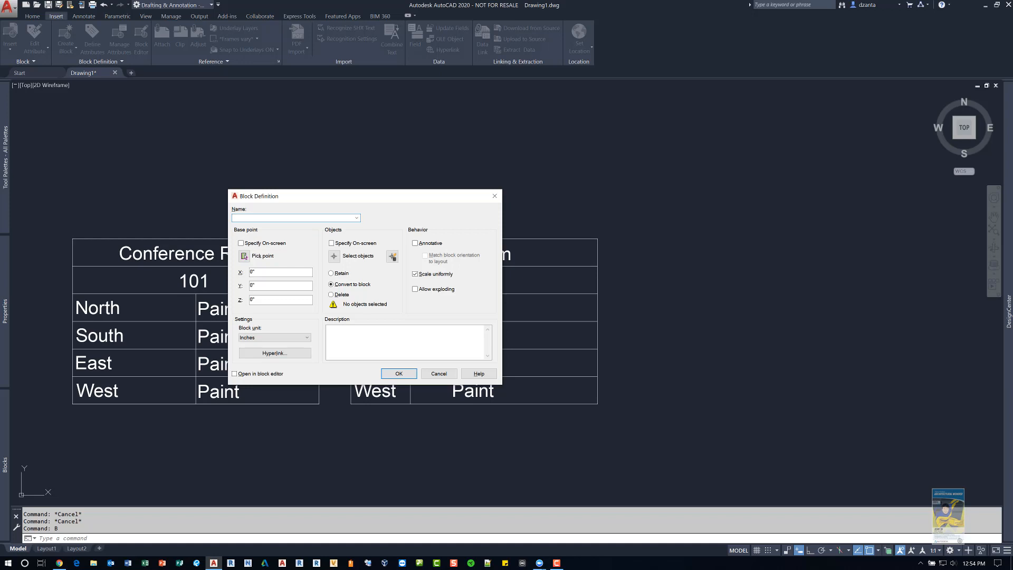
pyautogui.click(494, 197)
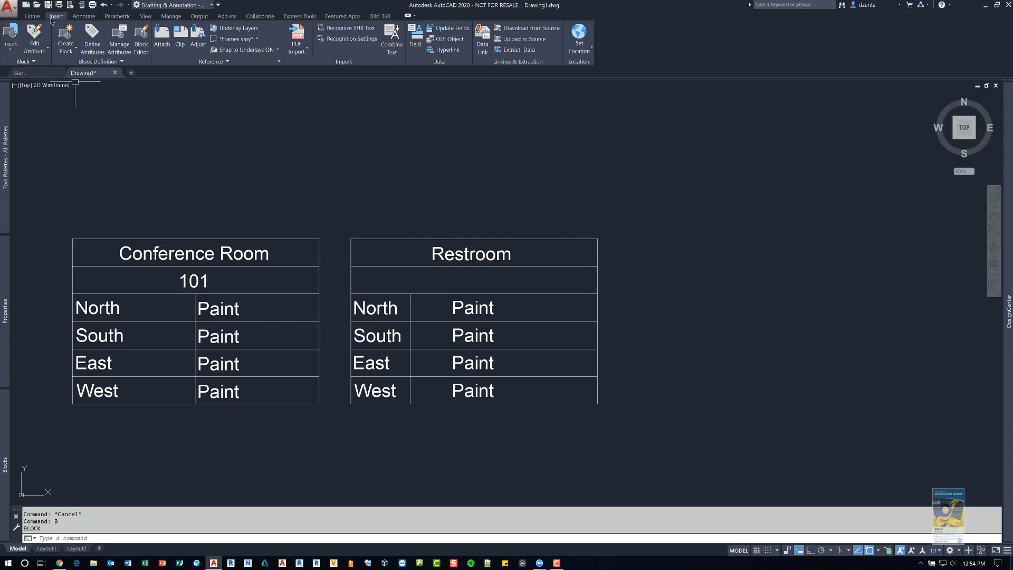
# - Insert the Room Tag A block beside the Restroom tag, in the empty space on its east side
pyautogui.click(11, 51)
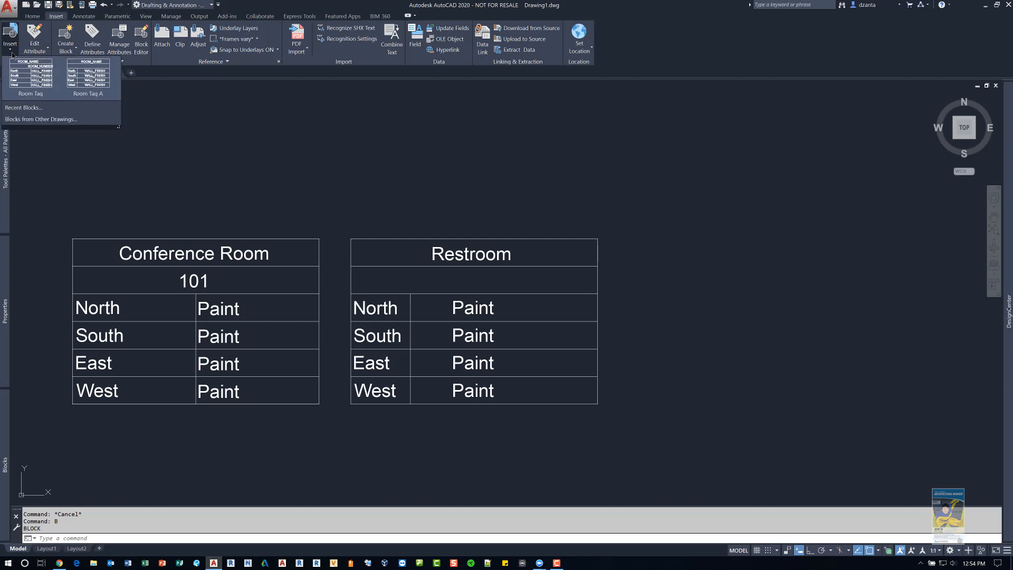
pyautogui.click(81, 87)
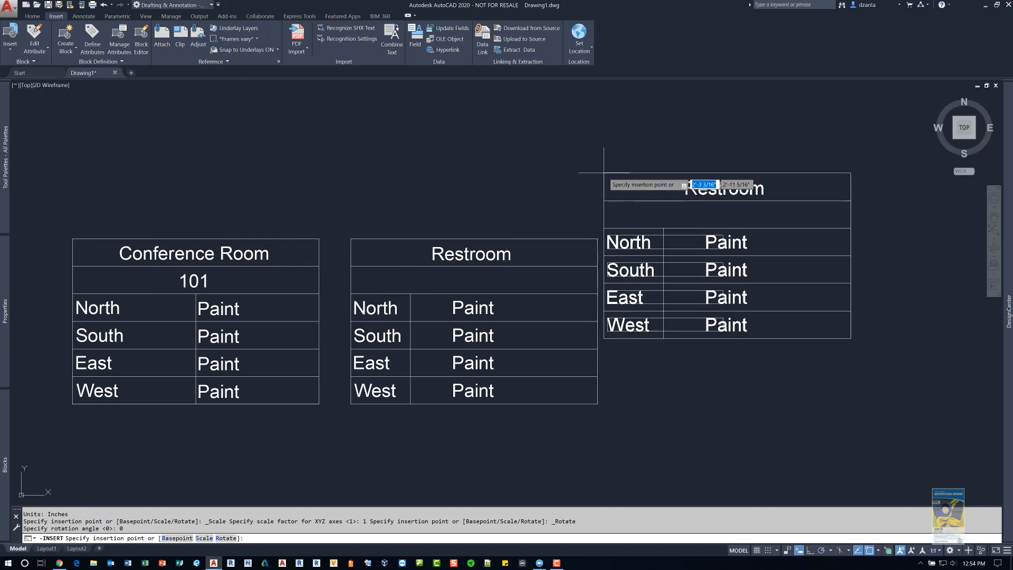
pyautogui.moveTo(596, 174); pyautogui.dragTo(451, 146, button='middle')
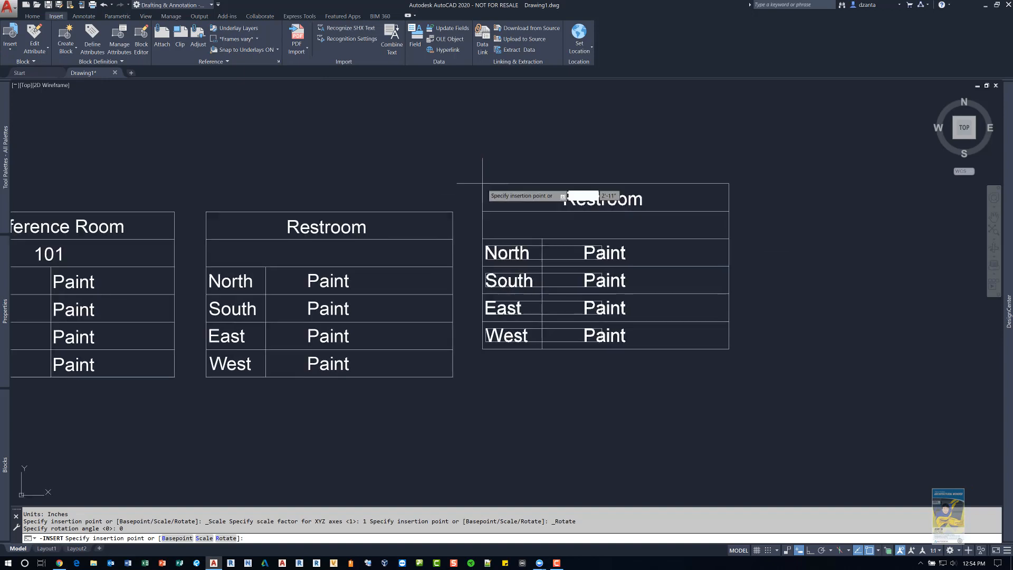
pyautogui.click(495, 213)
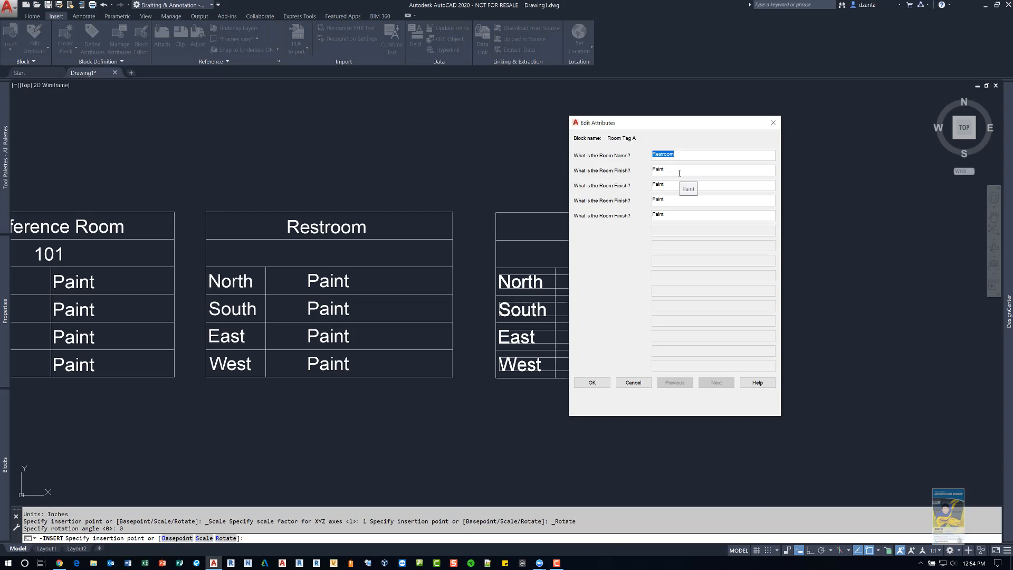
# - Fill in the new tag's attributes with room name Training Room and finishes Lacquer, Gypsum Board, Paint and Bamboo, from North to West
pyautogui.write('Training Room')
pyautogui.press('Tab')
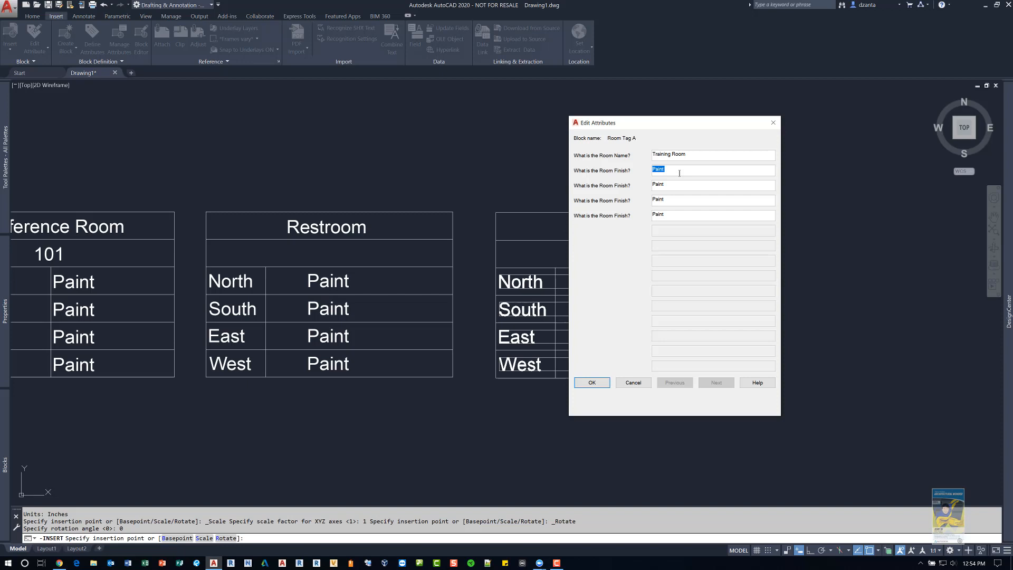
pyautogui.write('Lacquer')
pyautogui.click(682, 185)
pyautogui.doubleClick(656, 186)
pyautogui.write('Gypa')
pyautogui.write('um Board')
pyautogui.doubleClick(669, 200)
pyautogui.write('Paint')
pyautogui.doubleClick(656, 214)
pyautogui.write('Bamboo')
pyautogui.click(590, 383)
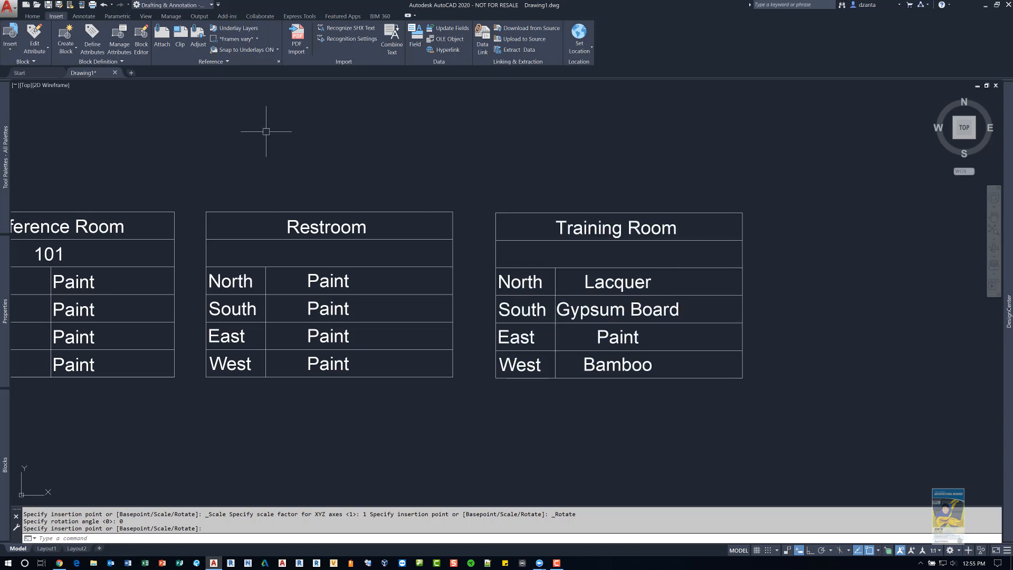
# - Start Write Block and choose the existing block Room Tag A as its source
pyautogui.click(79, 62)
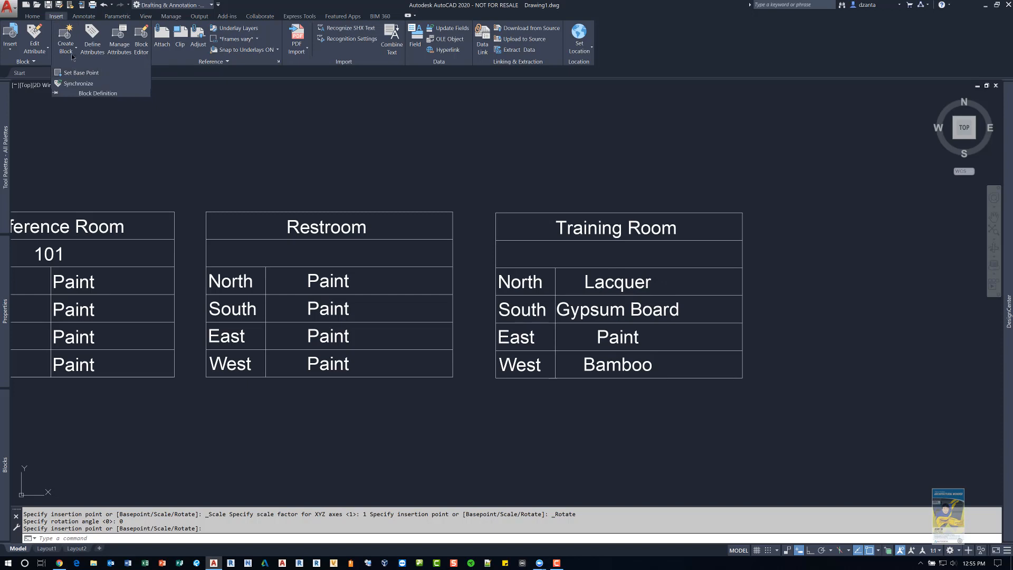
pyautogui.click(73, 51)
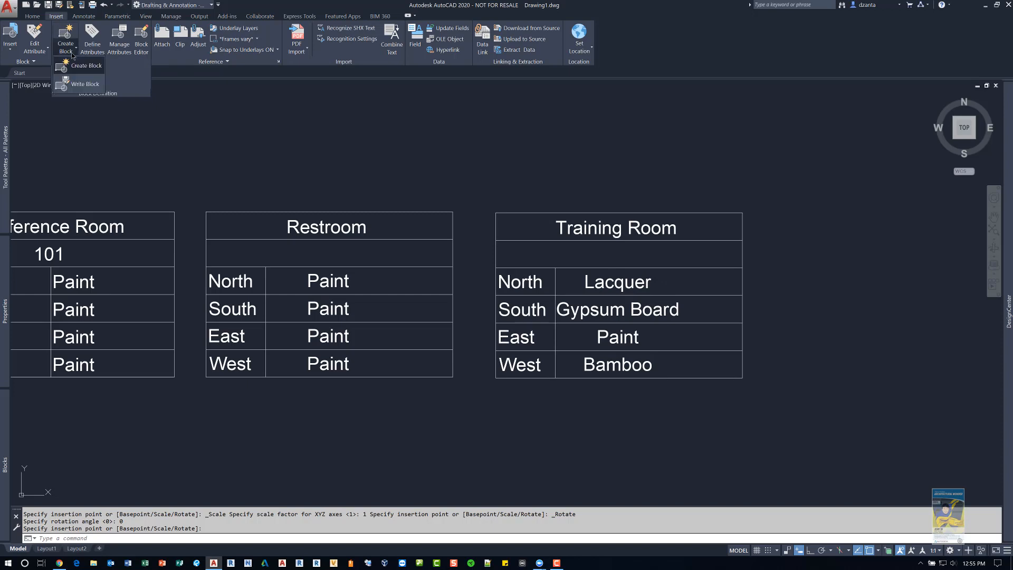
pyautogui.click(79, 85)
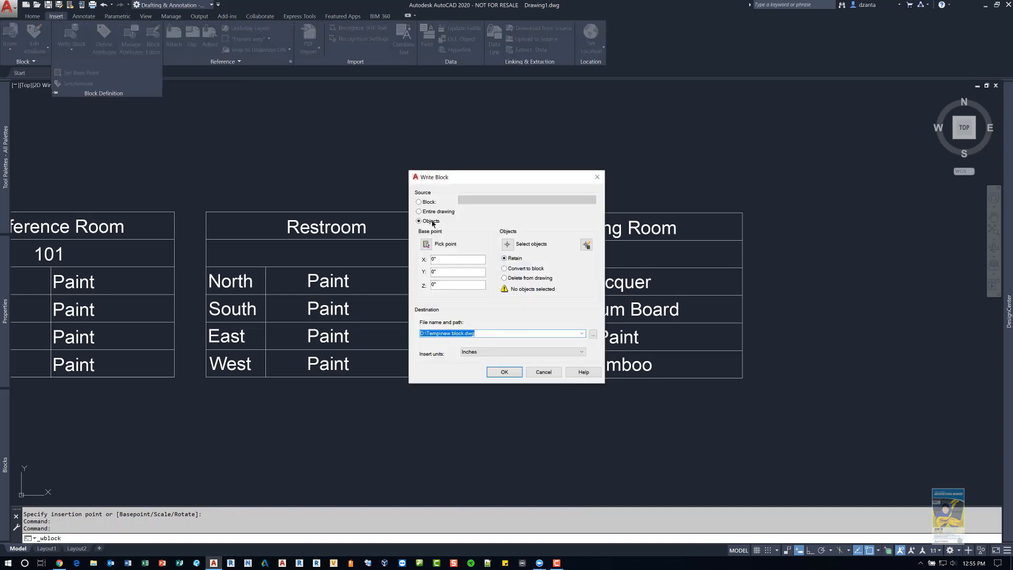
pyautogui.click(428, 202)
pyautogui.click(475, 200)
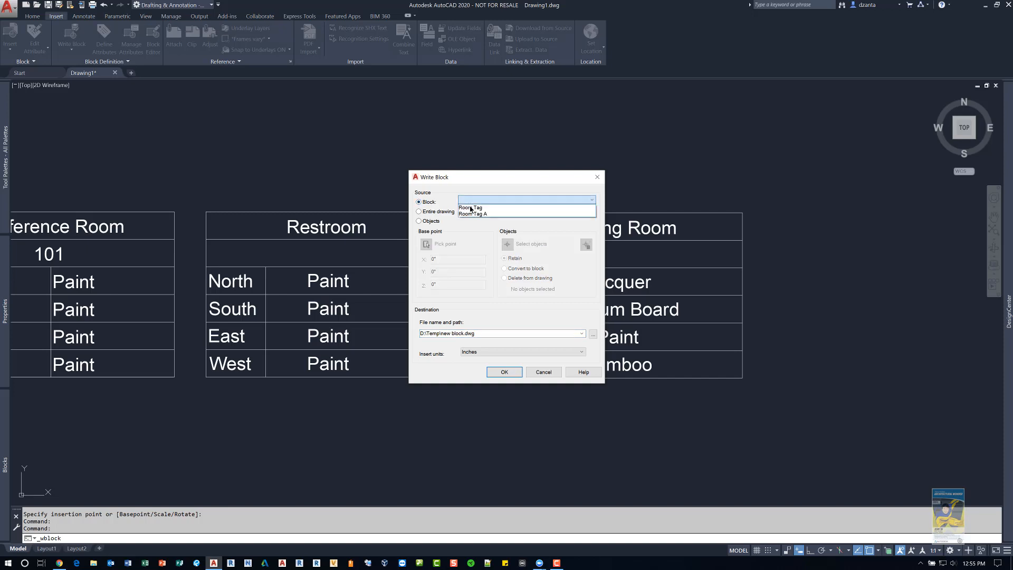
pyautogui.click(475, 209)
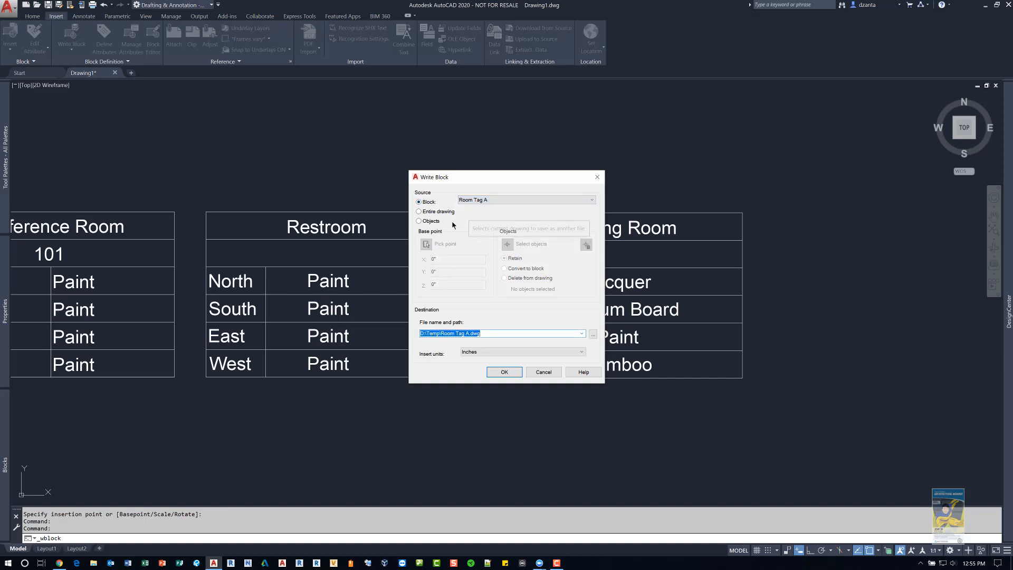
# - Set the Temp folder on drive D as the destination and write the block out as Room Tag A.dwg
pyautogui.click(593, 334)
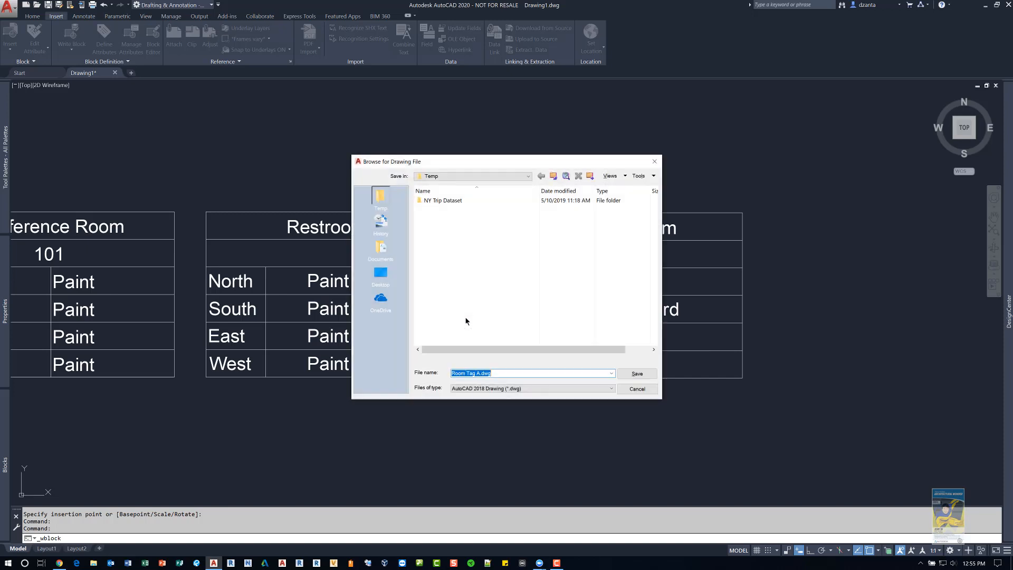
pyautogui.click(384, 204)
pyautogui.click(638, 373)
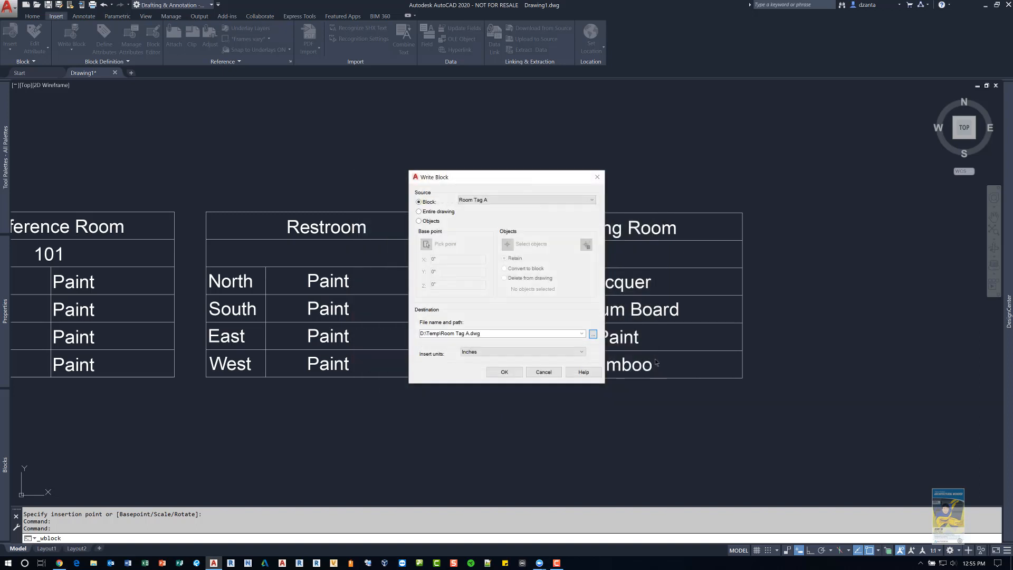
pyautogui.click(516, 373)
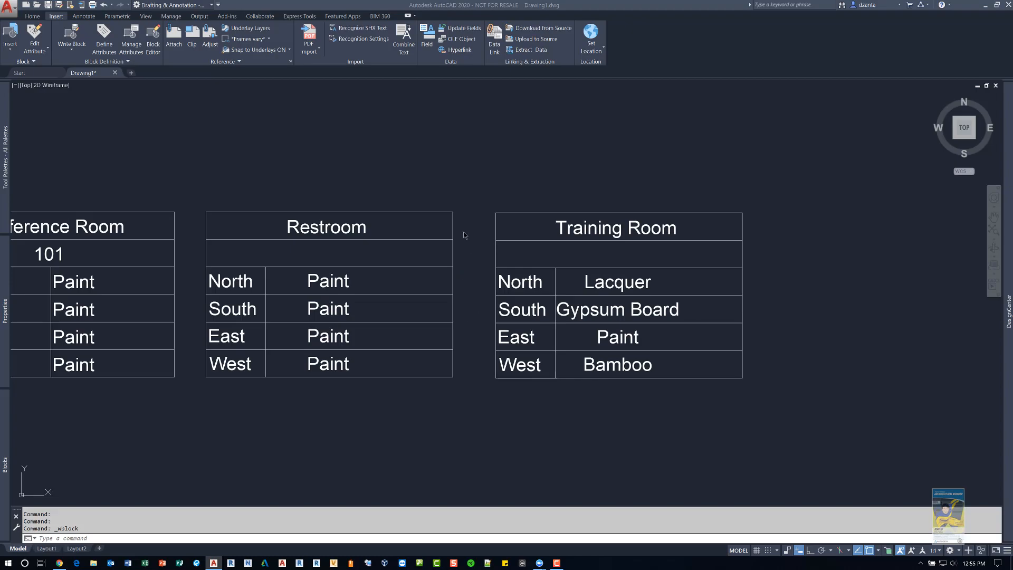
# - Switch to File Explorer, check D:\Temp for the Room Tag A.dwg file, and return to the drawing
pyautogui.click(93, 563)
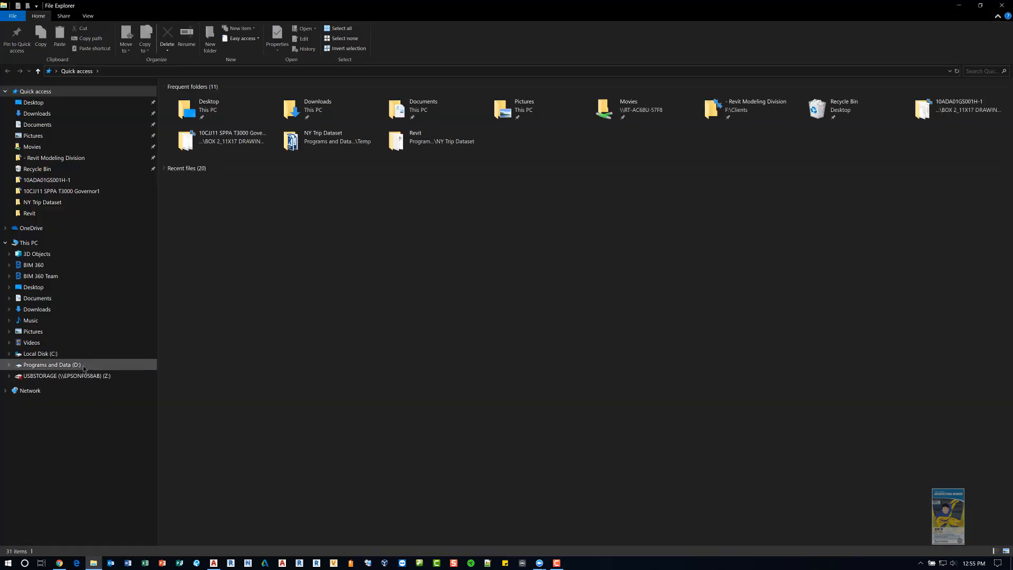
pyautogui.click(83, 366)
pyautogui.doubleClick(197, 131)
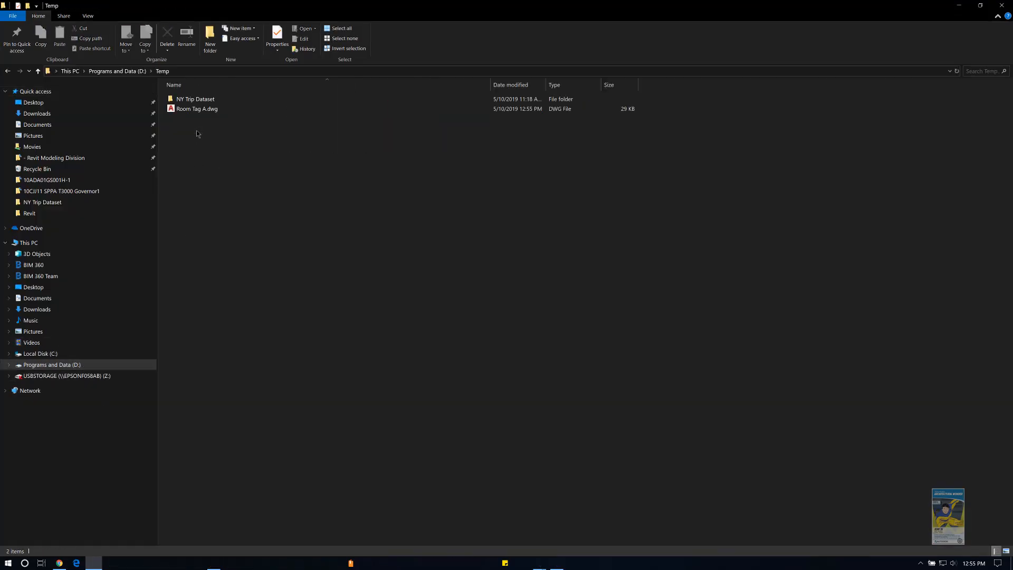
pyautogui.click(200, 110)
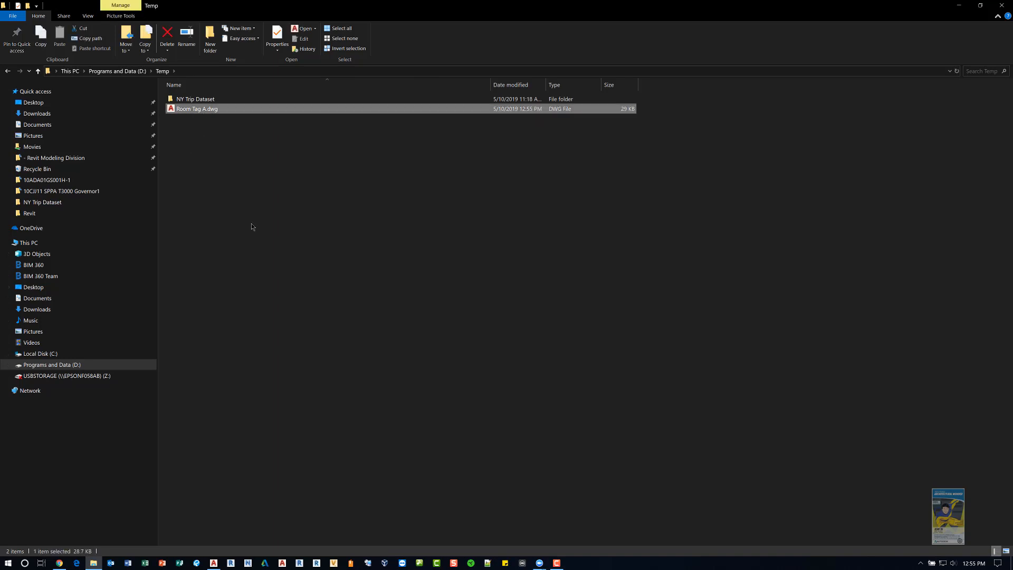
pyautogui.click(1003, 6)
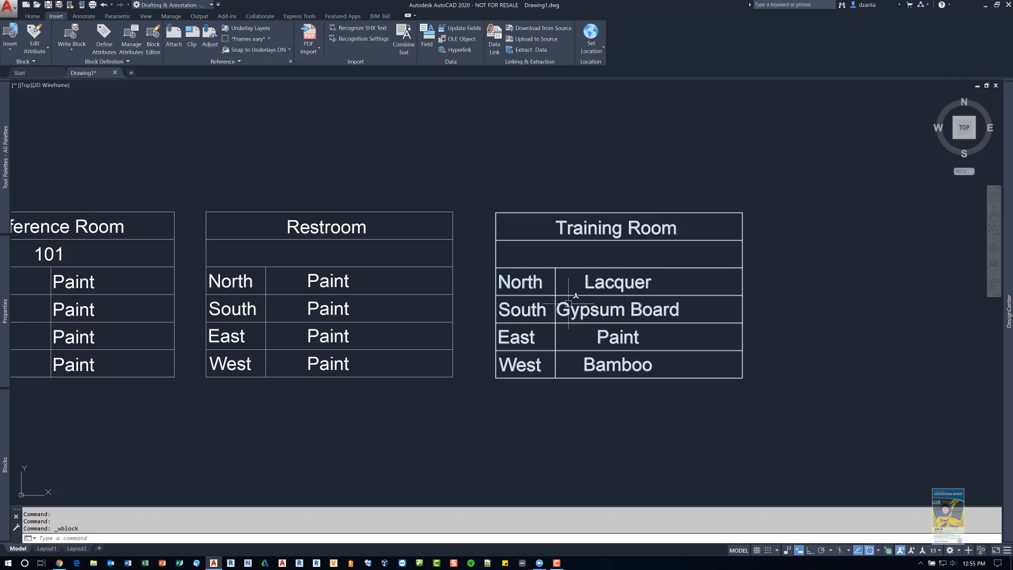
pyautogui.moveTo(572, 365); pyautogui.dragTo(701, 374, button='middle')
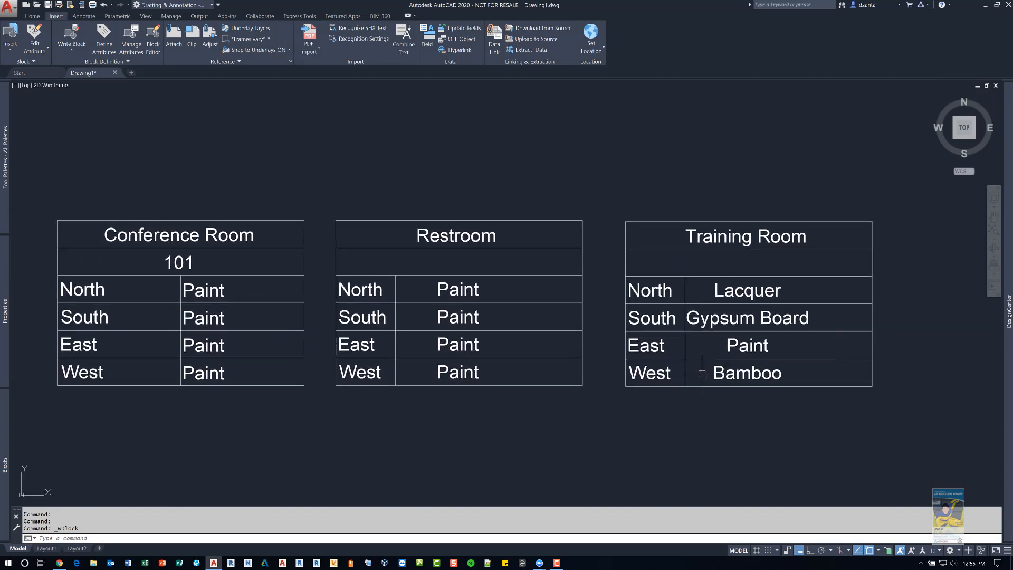